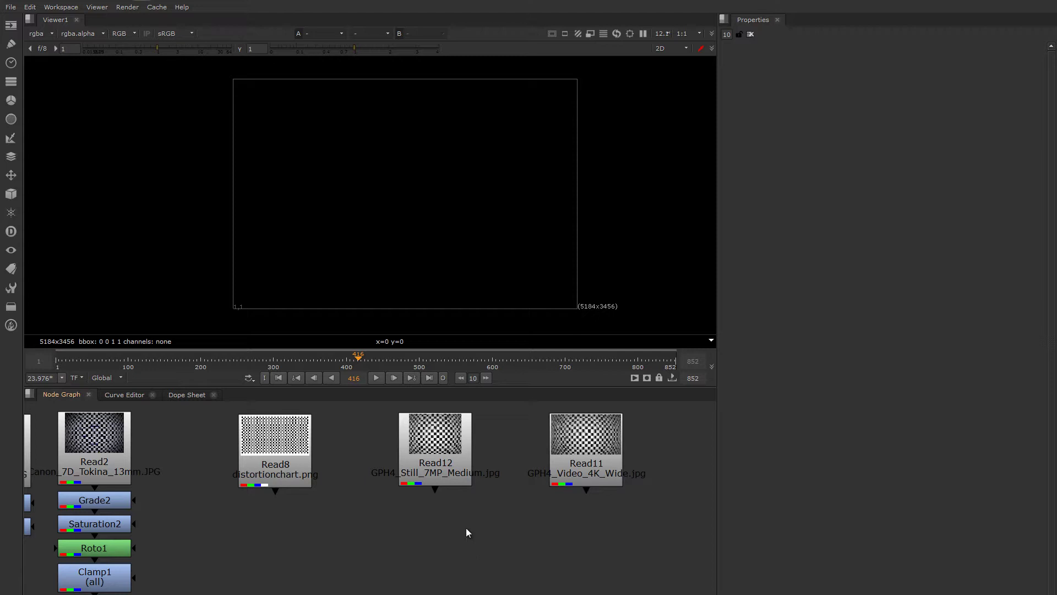
Step: Add a LensDistortion node and place it unconnected below the distortionchart.png read node
key(Tab)
text(len)
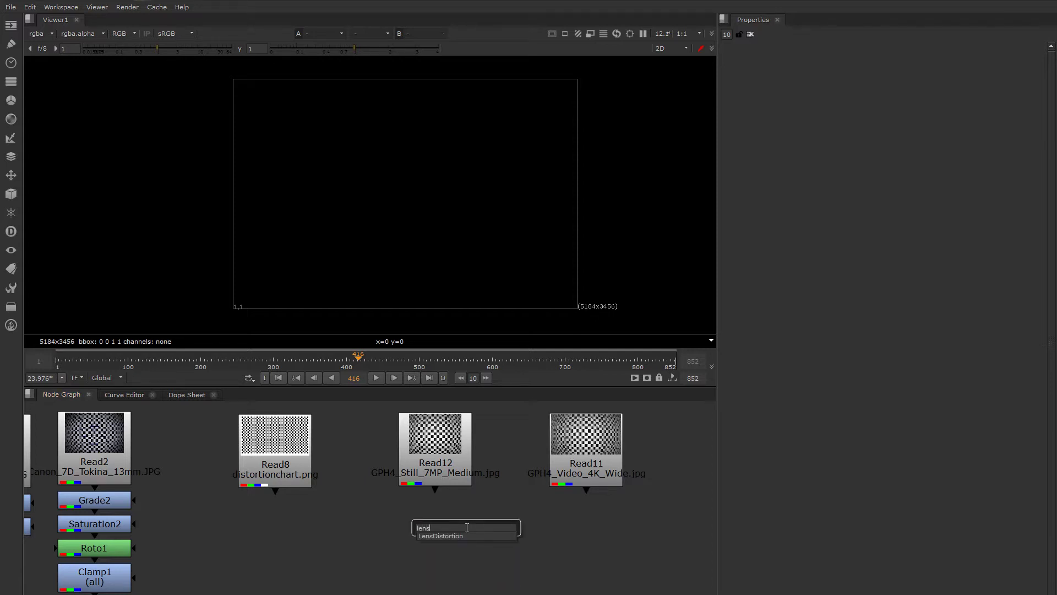
key(Return)
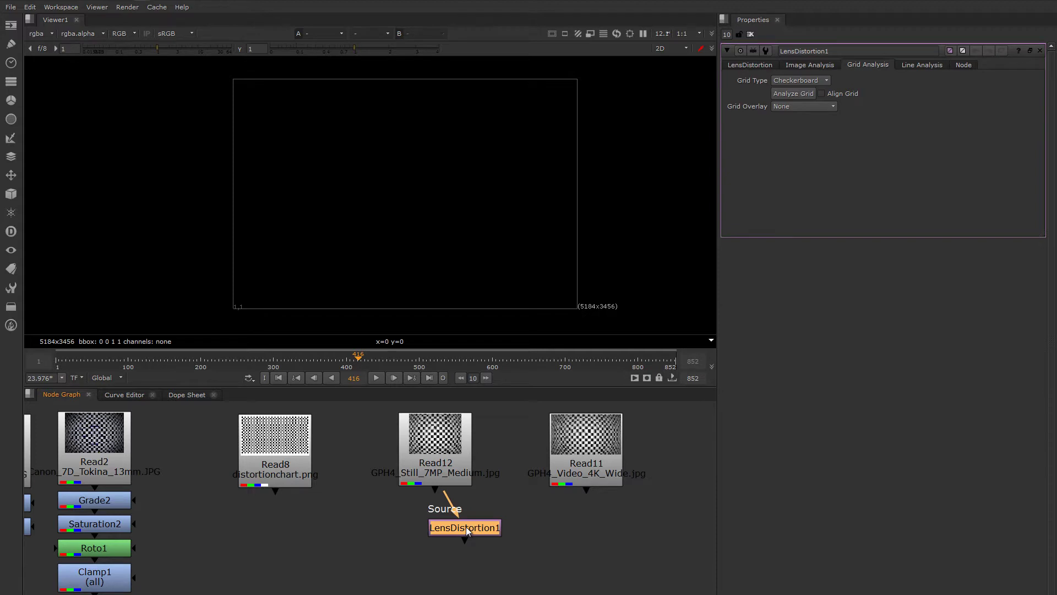
drag(466, 527, 262, 532)
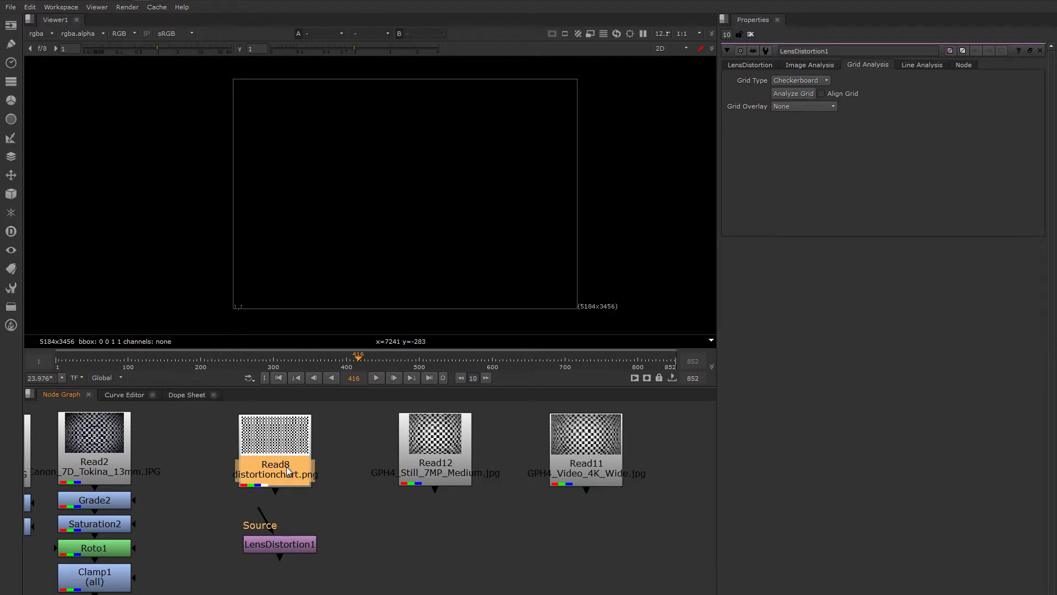
Step: Display the distortionchart.png read node in the viewer and examine the flat checkerboard pattern
key(1)
scroll(431, 237, up, 3)
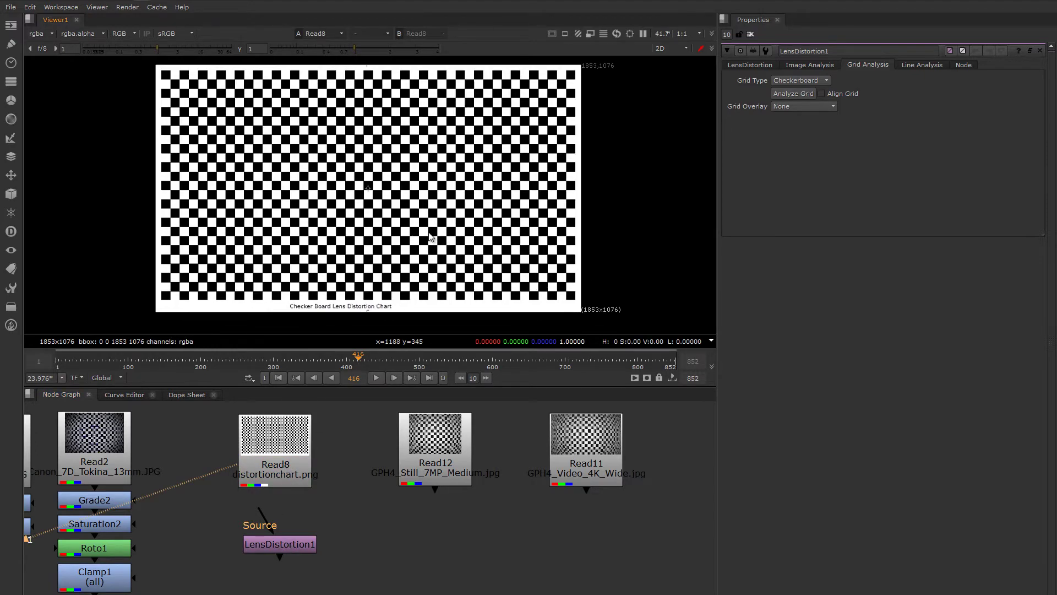
middle_drag(429, 232, 426, 232)
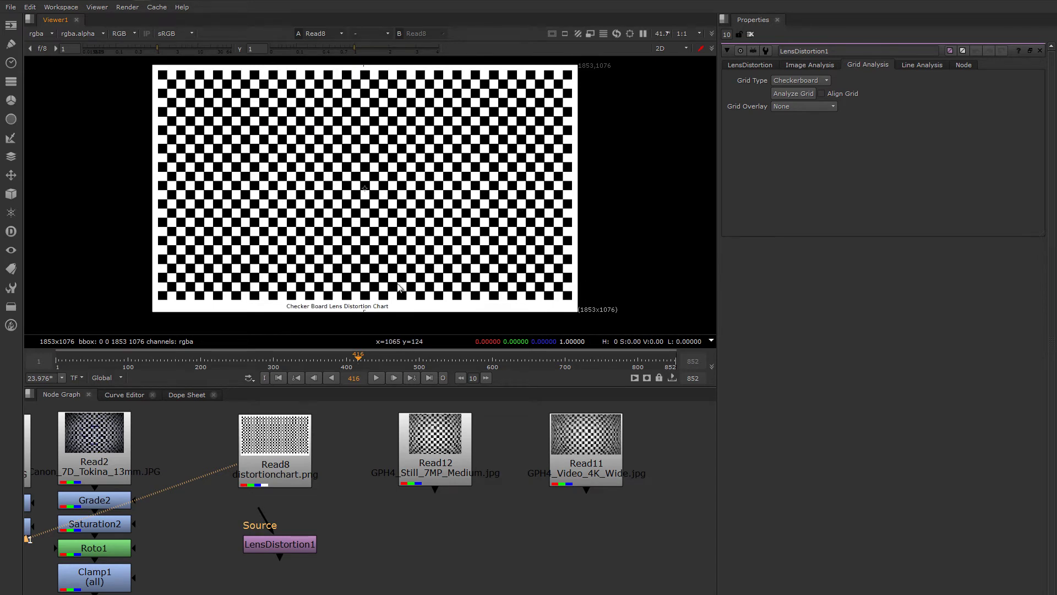
middle_drag(453, 264, 450, 265)
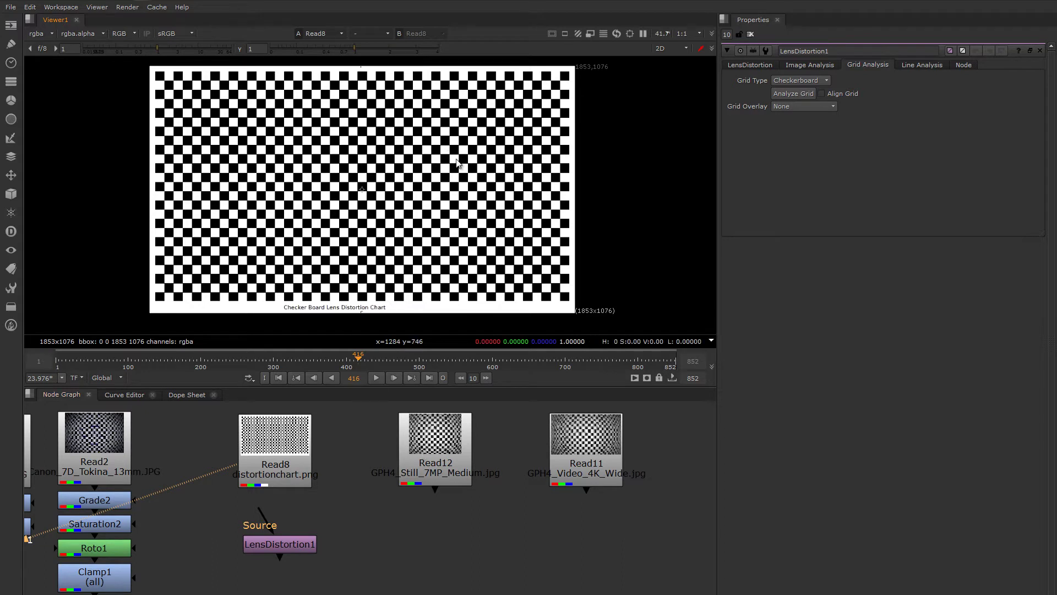
scroll(416, 218, up, 1)
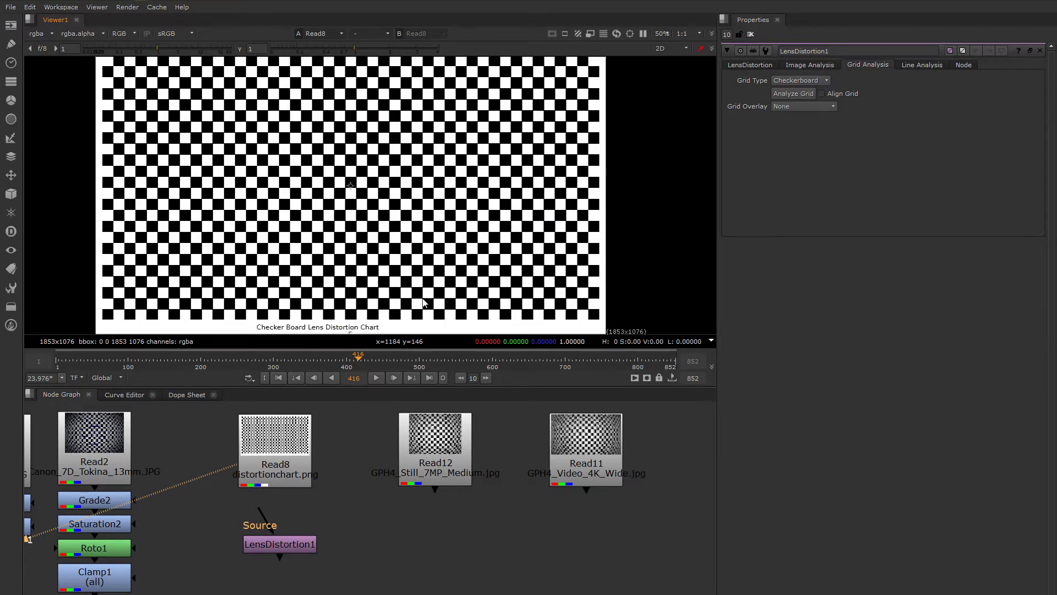
Step: Display the GPH4_Still_7MP_Medium.jpg read node in the viewer and examine its curved checkerboard
drag(280, 544, 307, 545)
click(439, 463)
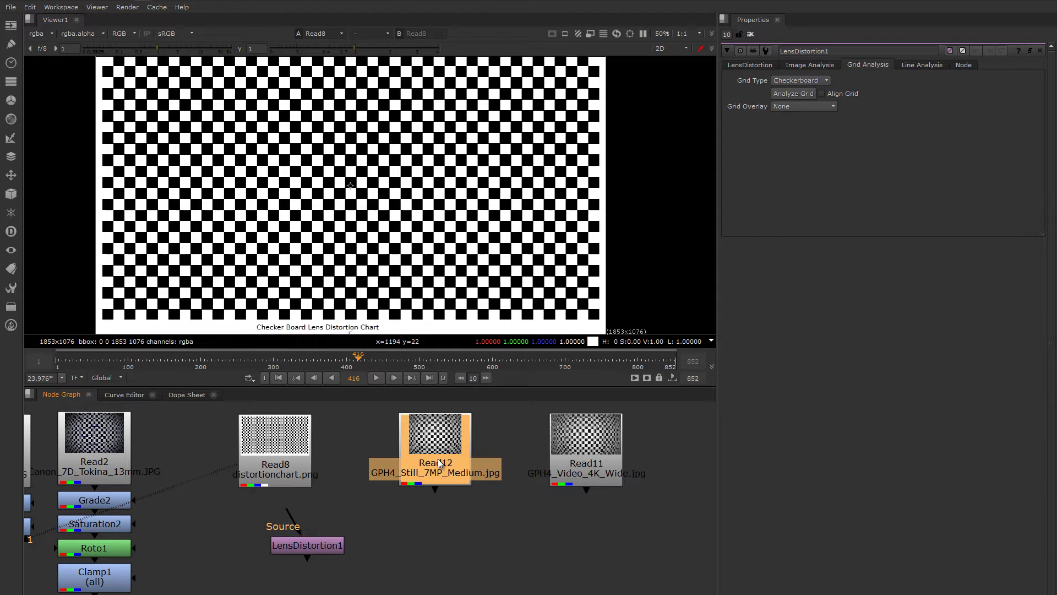
key(1)
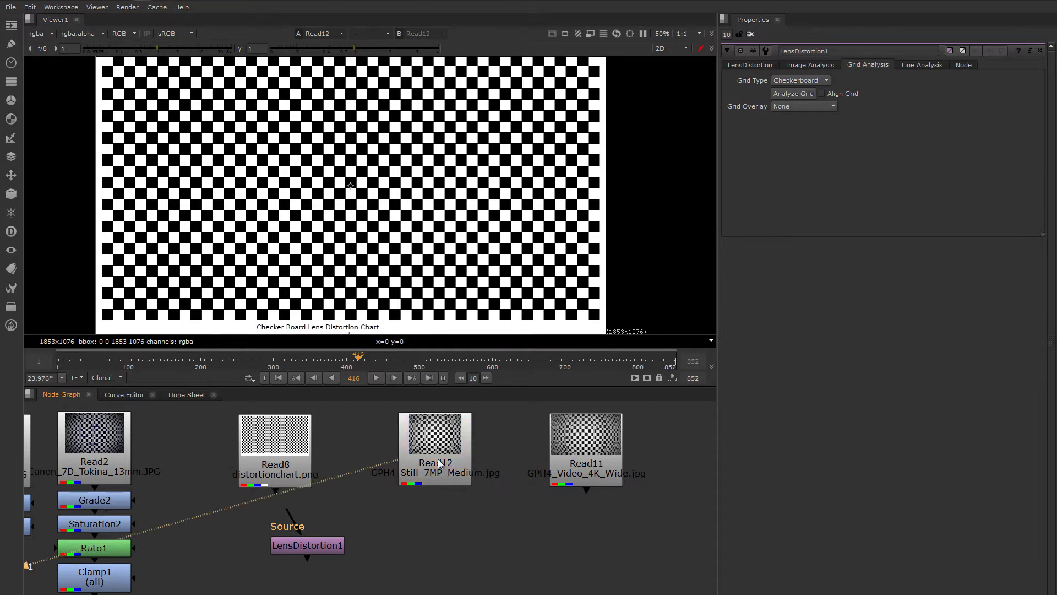
scroll(437, 216, down, 3)
scroll(436, 216, down, 3)
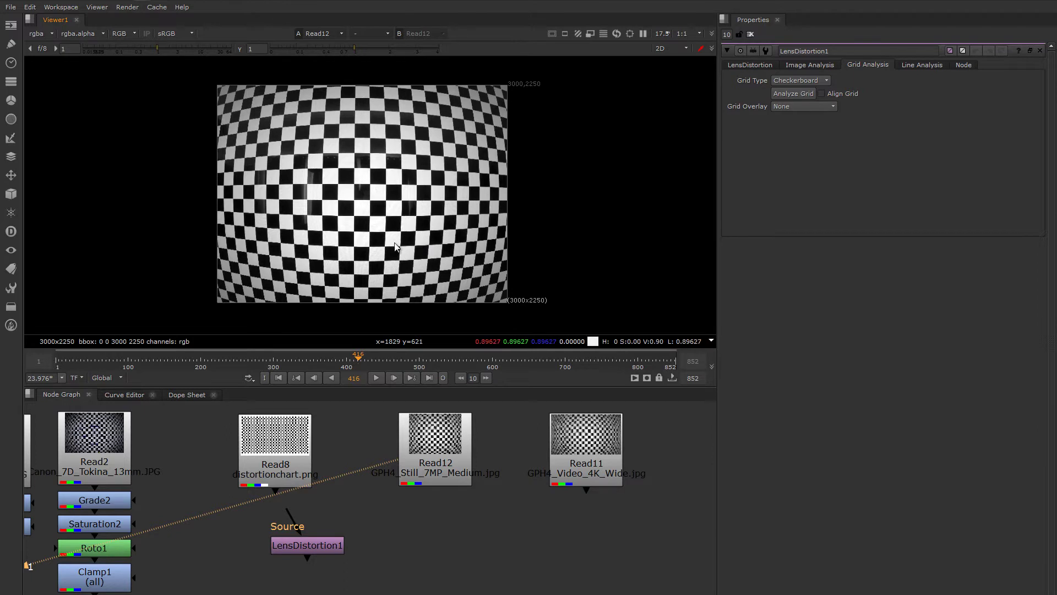
middle_drag(386, 240, 400, 239)
Step: Connect the LensDistortion node to GPH4_Still_7MP_Medium.jpg and analyze its grid with the Checkerboard grid type
drag(304, 554, 438, 508)
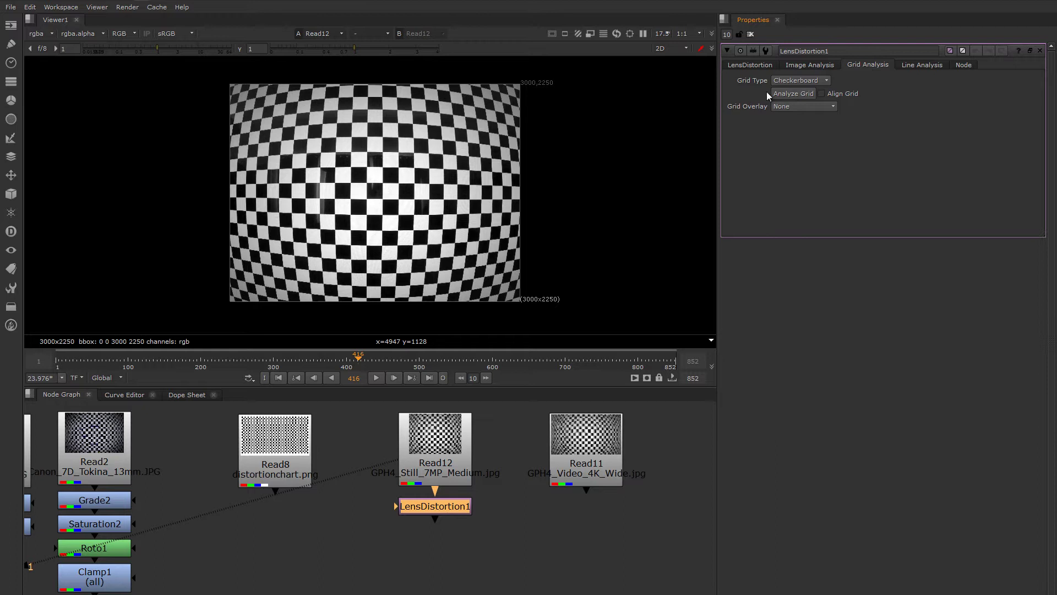
click(794, 81)
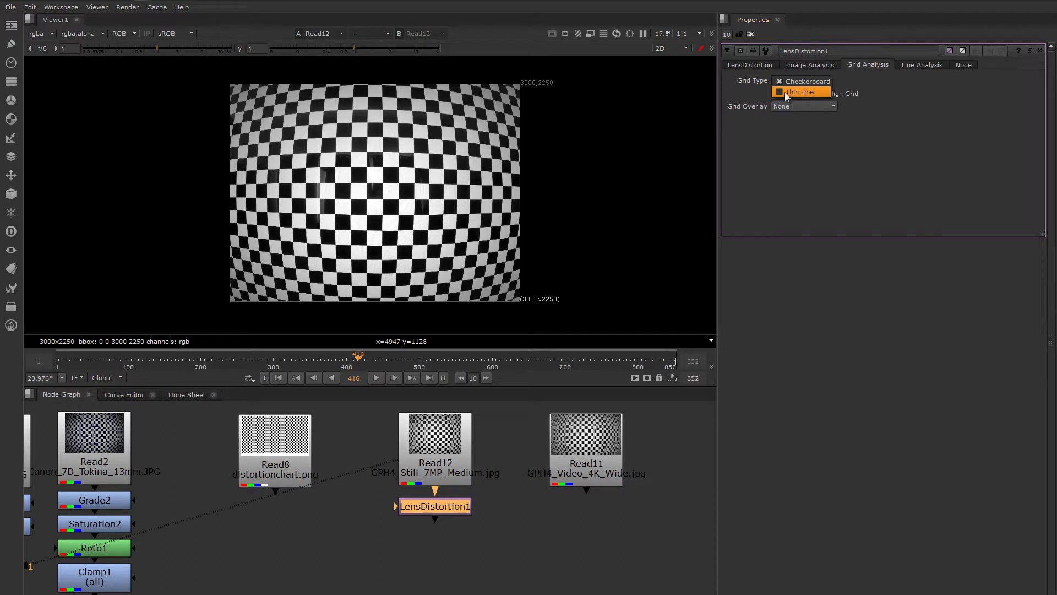
click(785, 153)
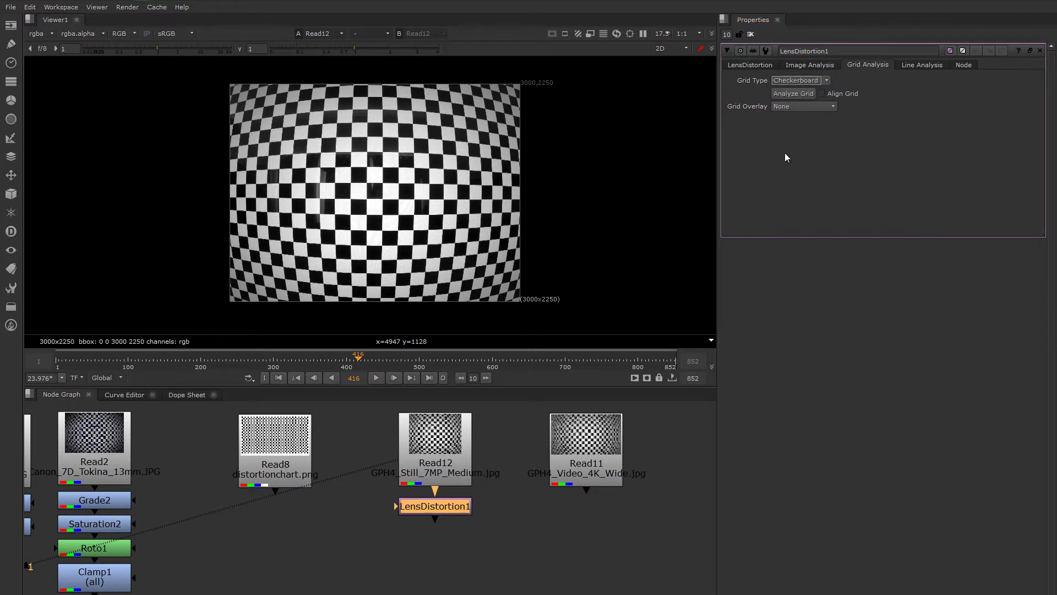
click(791, 94)
Step: Display the LensDistortion node's output in the viewer and examine the undistorted checkerboard and its bounding box
key(1)
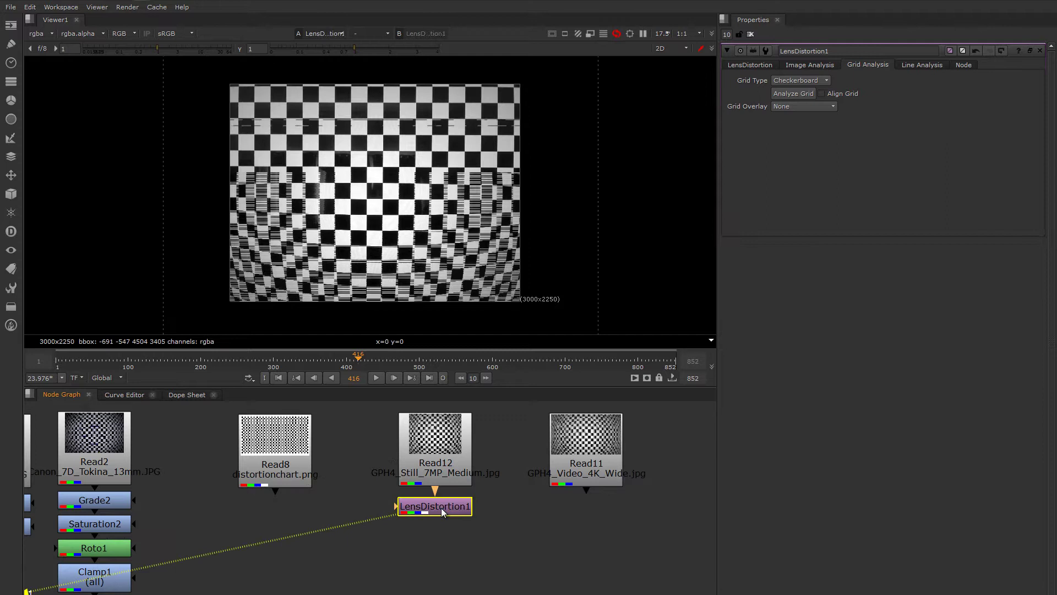
middle_drag(397, 260, 424, 252)
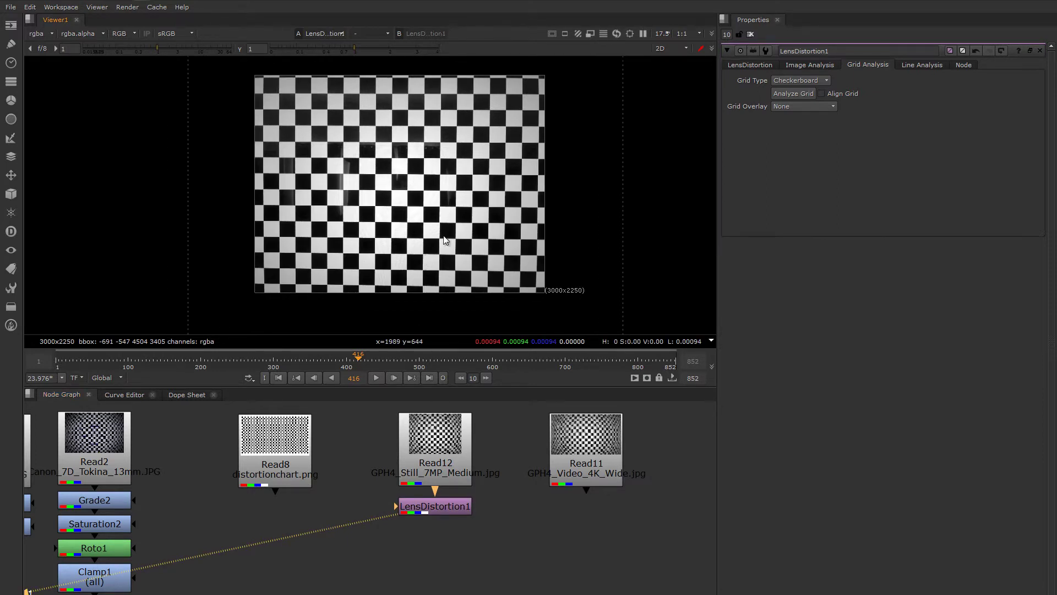
middle_drag(482, 255, 473, 243)
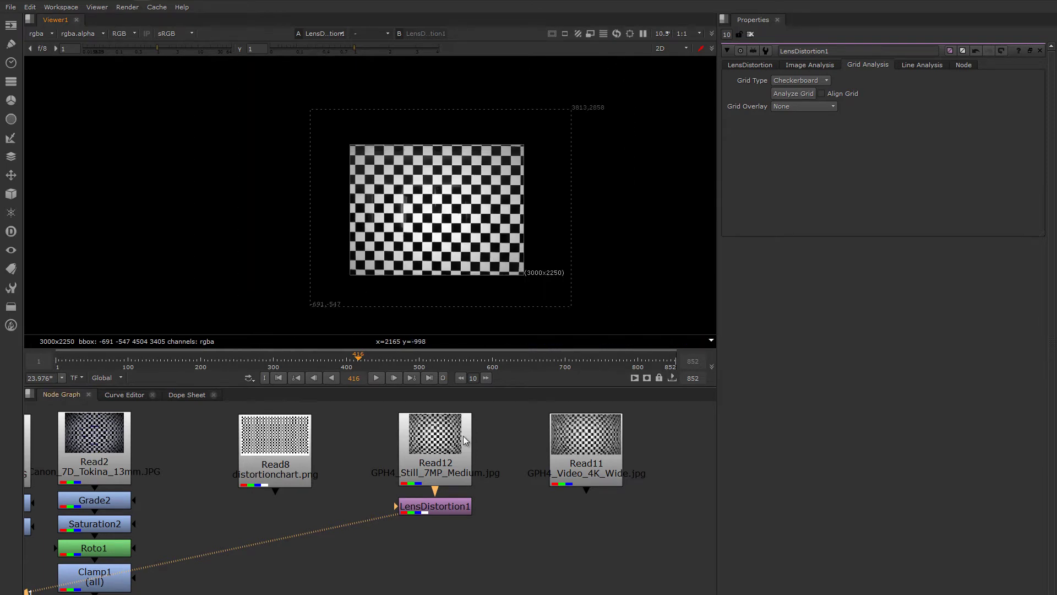
Step: Inspect the LensDistortion node's solved radial distortion and distortion center x and y values
click(748, 64)
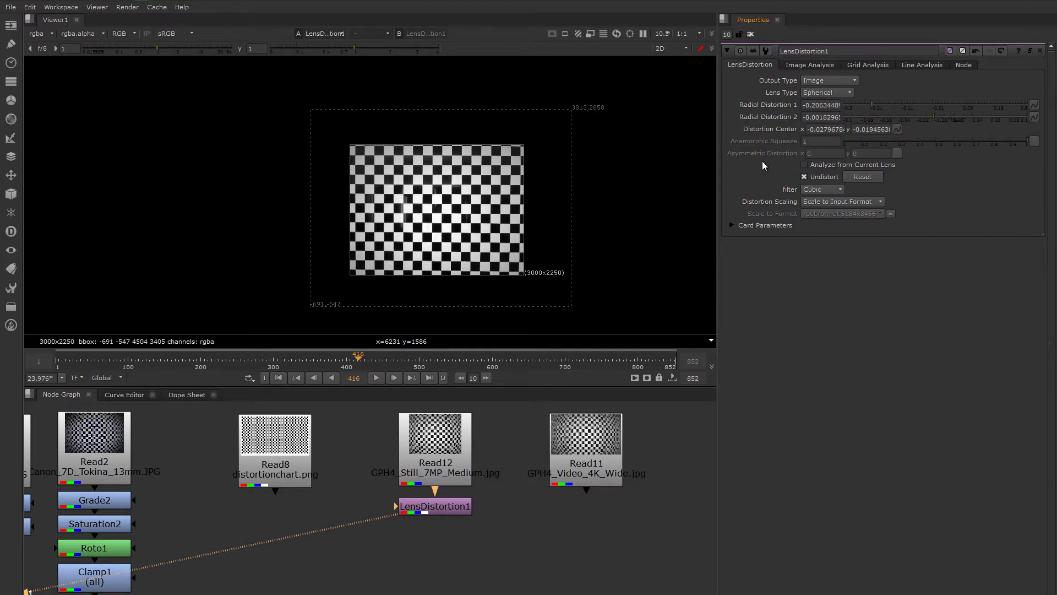
double_click(811, 131)
double_click(867, 130)
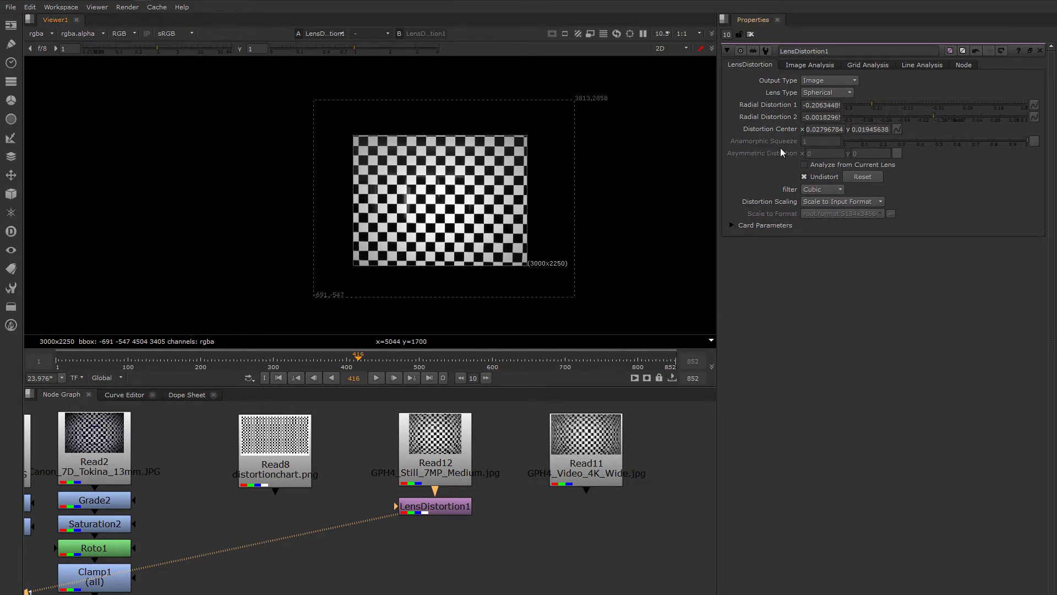
click(826, 129)
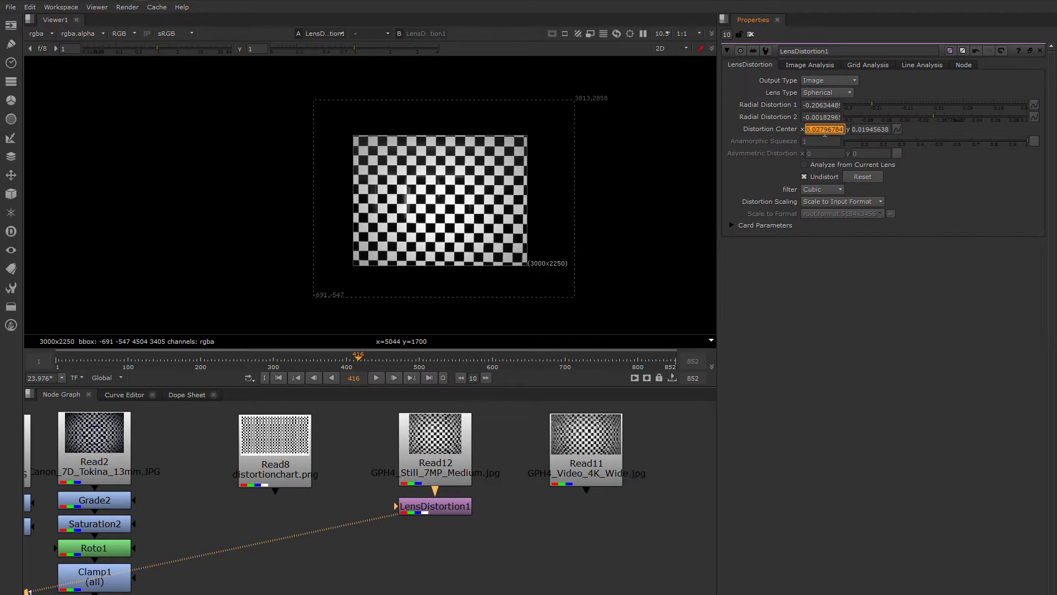
middle_drag(445, 231, 439, 229)
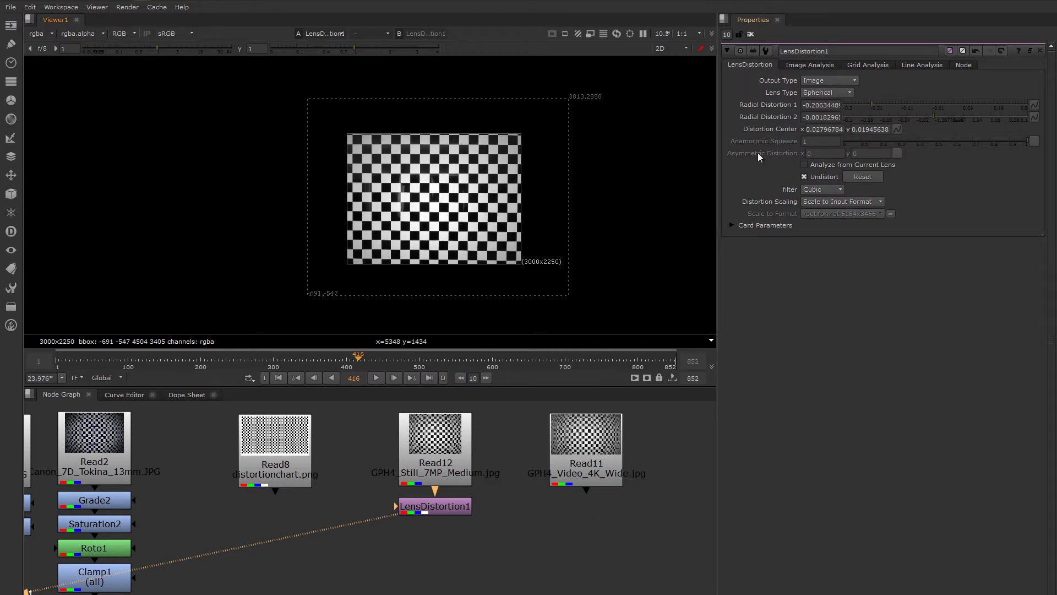
Step: Display the Grade3 output of the IMG_1859.JPG building photo in the viewer
middle_drag(547, 507, 554, 508)
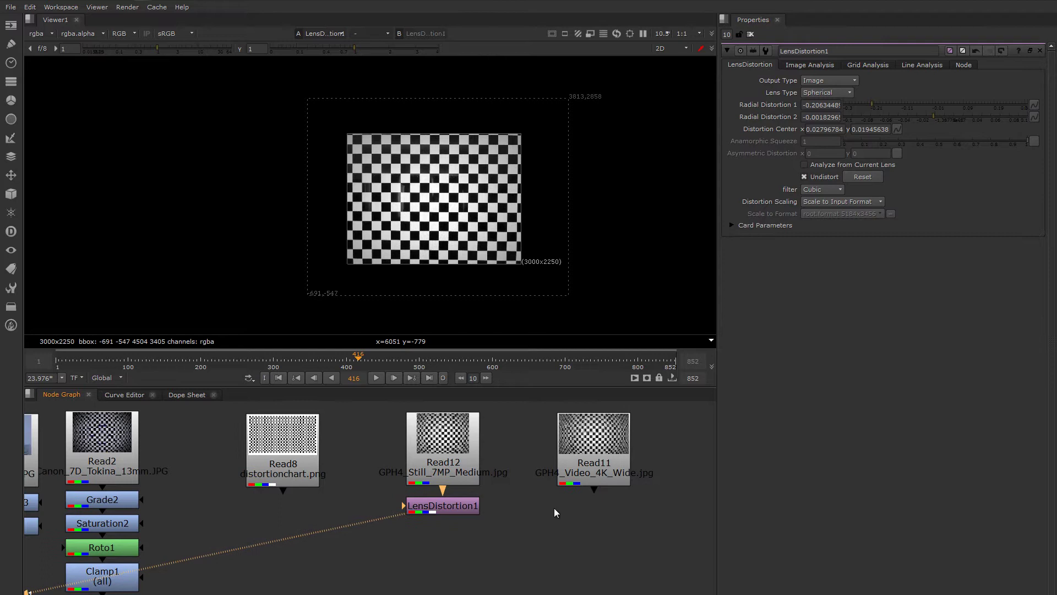
drag(446, 505, 472, 514)
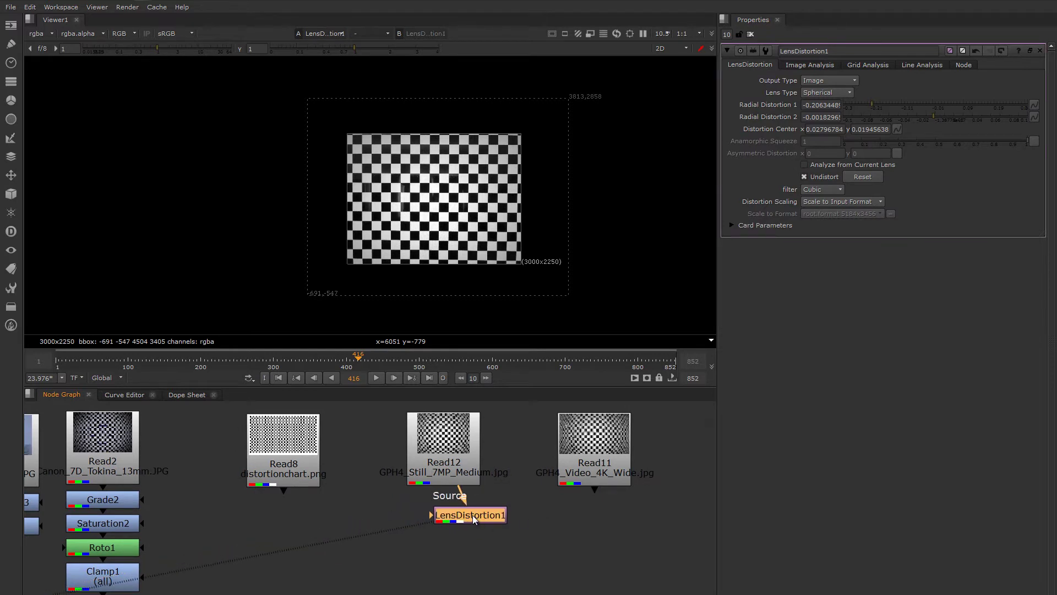
middle_drag(335, 519, 513, 504)
mouse_move(346, 481)
middle_down()
mouse_move(482, 486)
mouse_move(541, 471)
middle_up()
scroll(541, 478, down, 2)
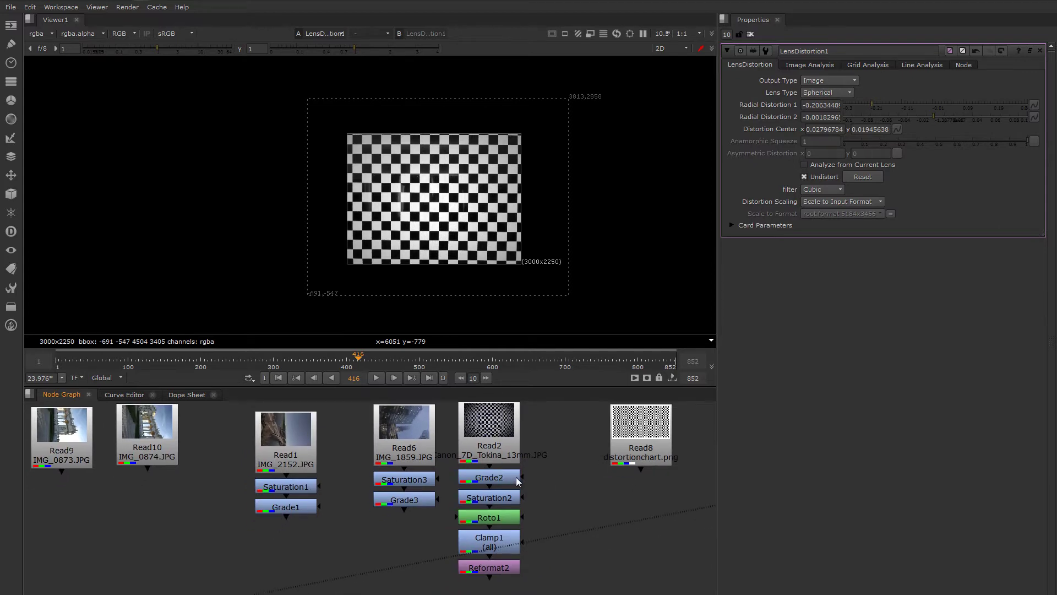
scroll(536, 478, down, 4)
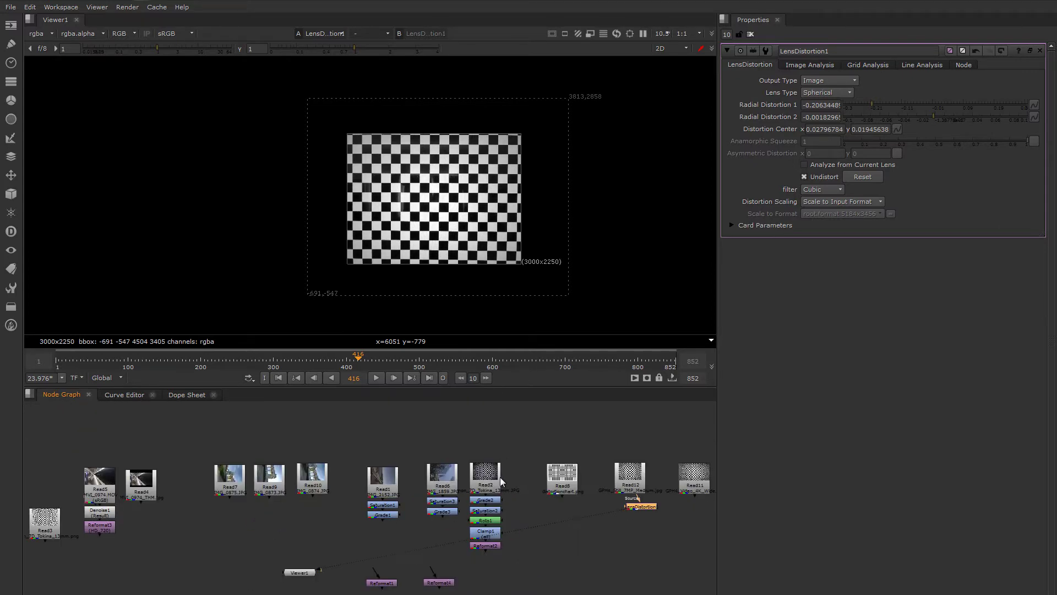
scroll(457, 492, up, 4)
scroll(466, 490, up, 2)
middle_drag(468, 486, 461, 459)
click(408, 438)
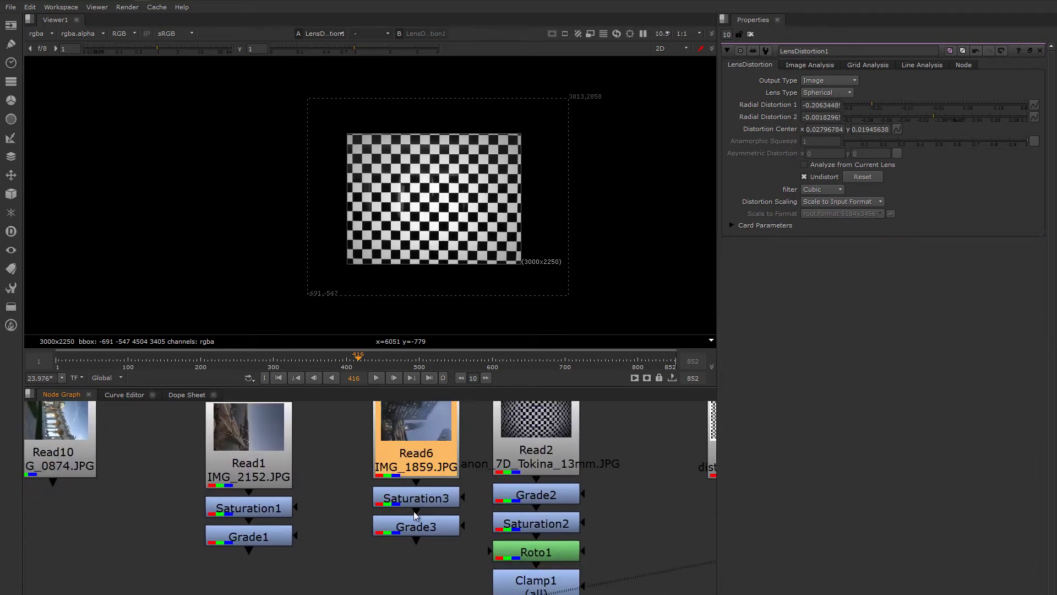
click(417, 527)
key(1)
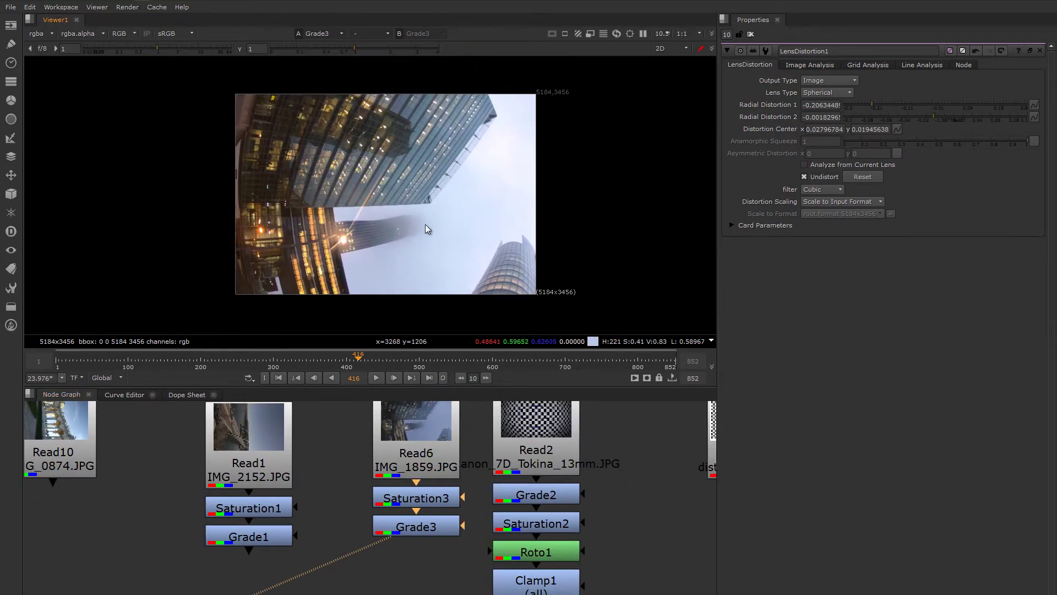
Step: Display the Reformat2 output of the Canon_7D_Tokina_13mm.JPG lens chart in the viewer
scroll(495, 546, down, 3)
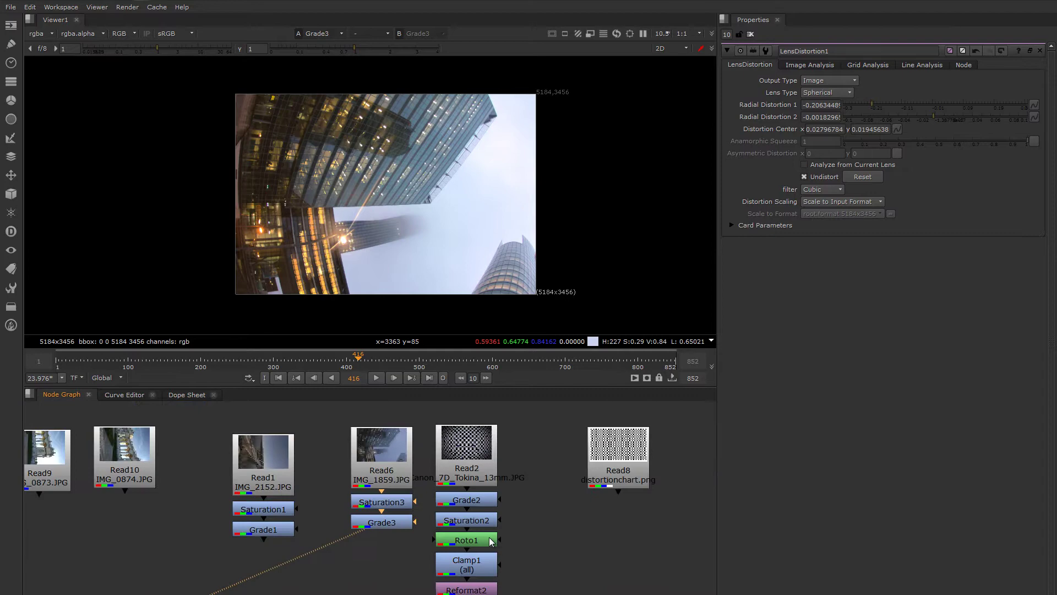
scroll(488, 518, down, 1)
click(468, 453)
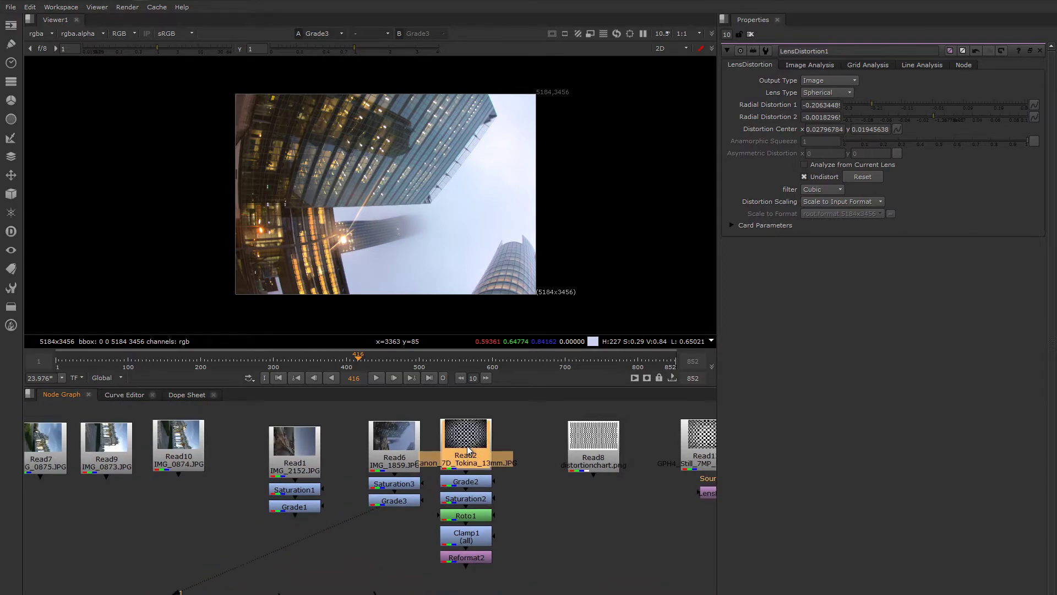
click(466, 558)
key(1)
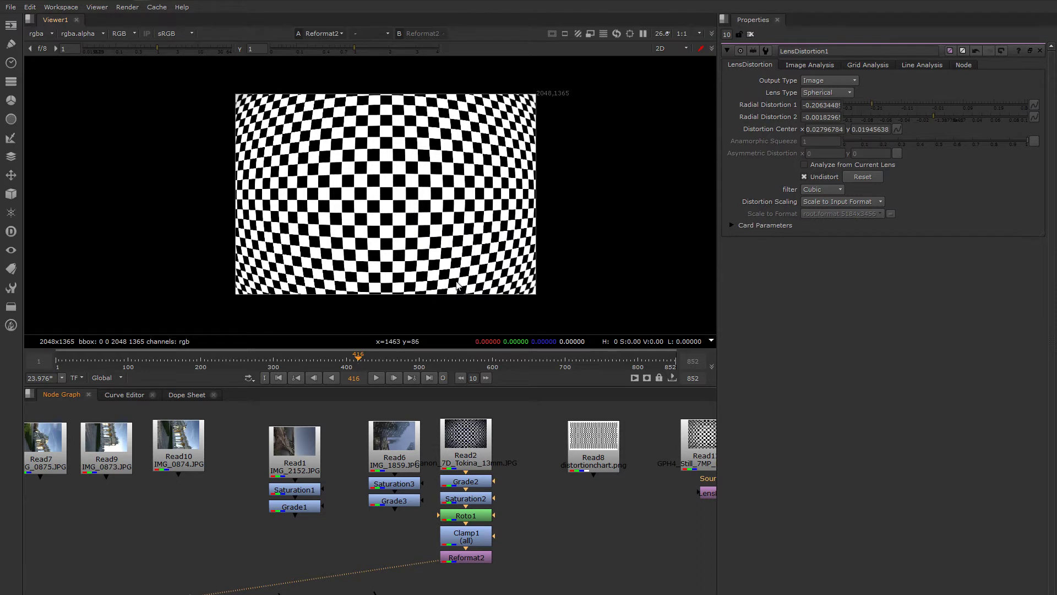
Step: Move the Read6, Saturation3 and Grade3 nodes together slightly farther away from the Canon_7D_Tokina_13mm.JPG branch
scroll(413, 466, up, 2)
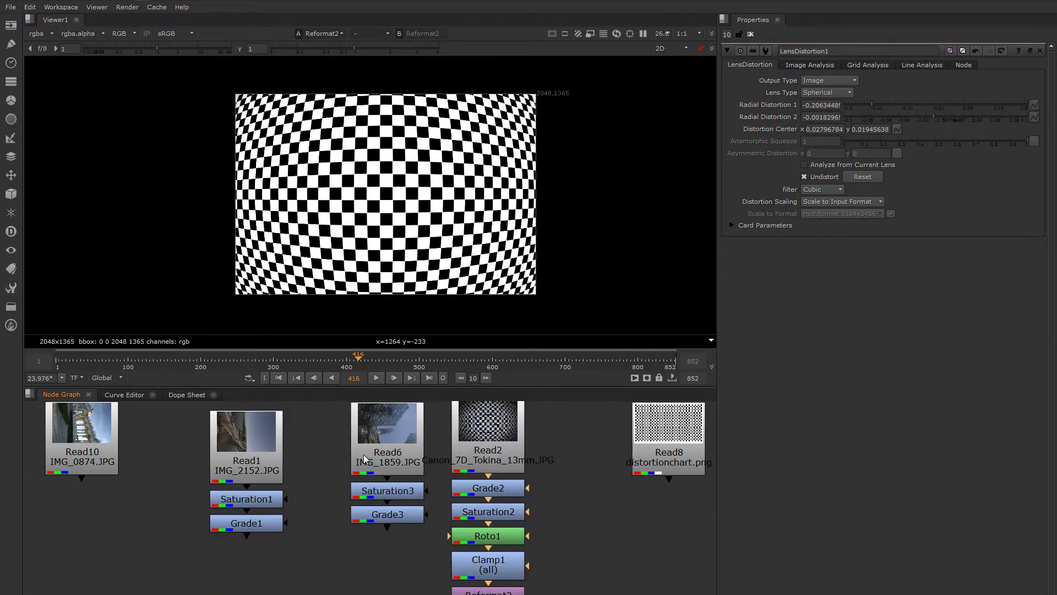
middle_drag(352, 453, 332, 460)
drag(313, 405, 409, 532)
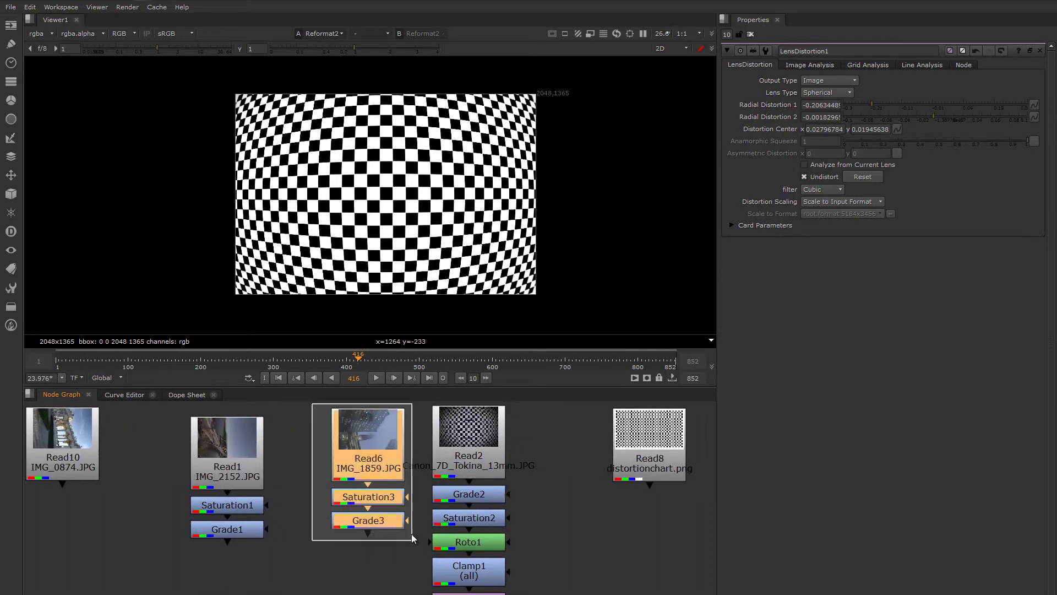
drag(383, 463, 368, 464)
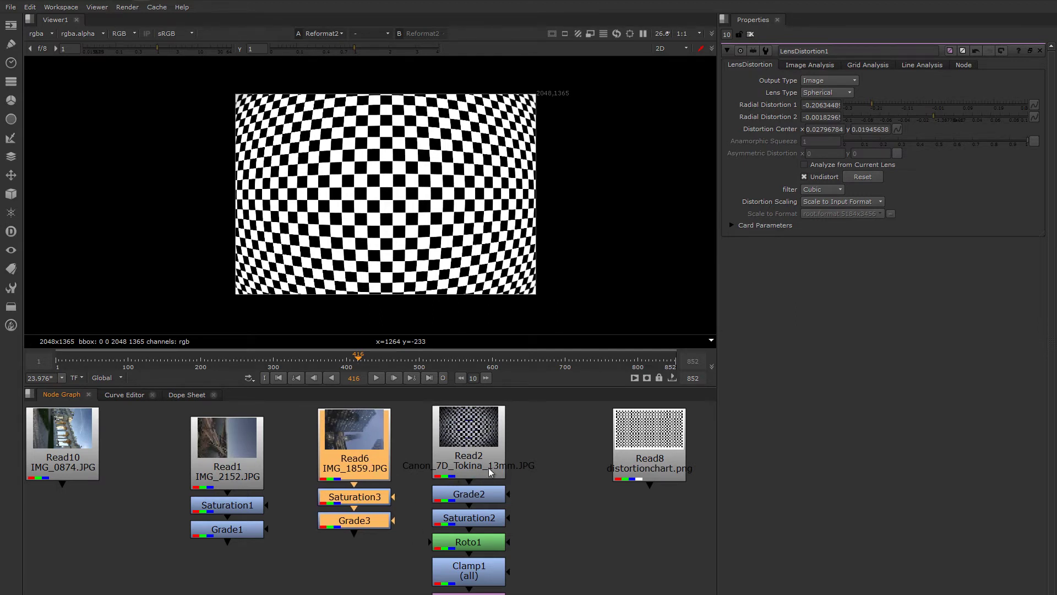
click(503, 468)
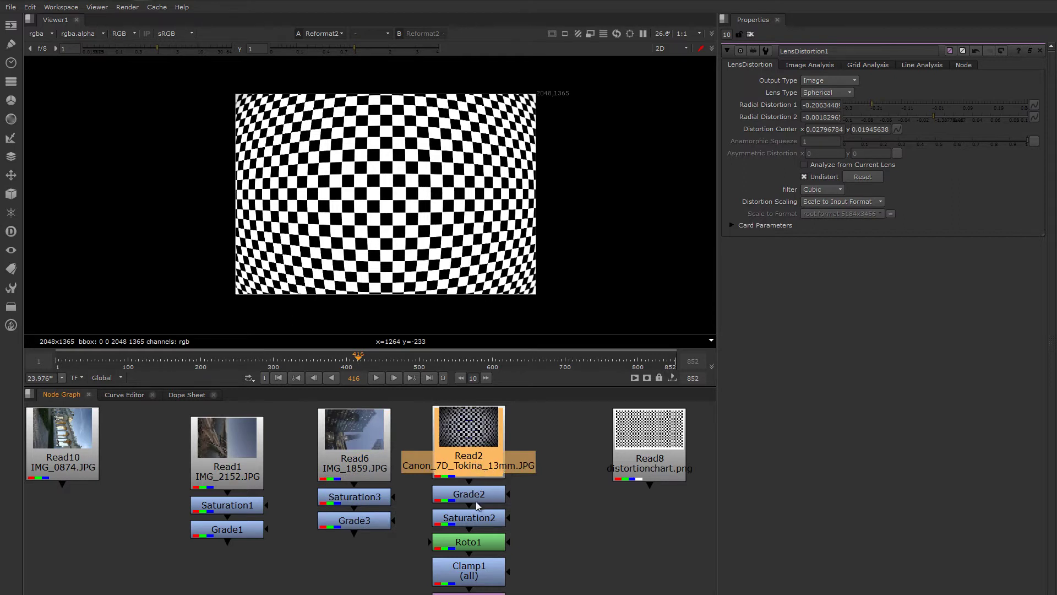
scroll(495, 560, down, 2)
click(485, 579)
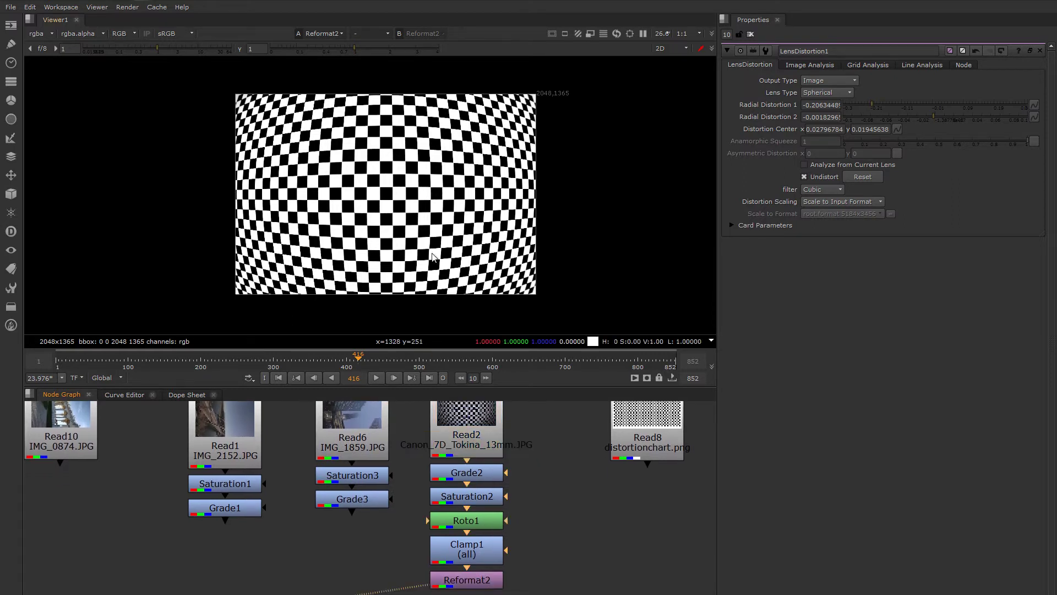
middle_drag(512, 444, 515, 452)
scroll(515, 457, up, 1)
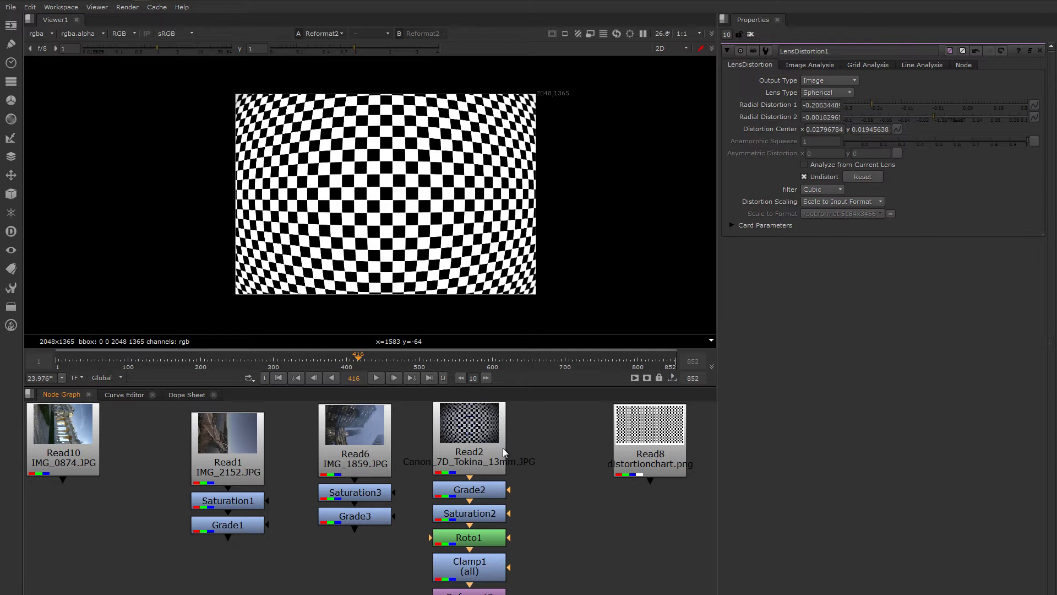
Step: Open the metadata of the IMG_1859.JPG Read node, enlarge the list to show full key names and look through the entries
middle_drag(514, 469, 515, 460)
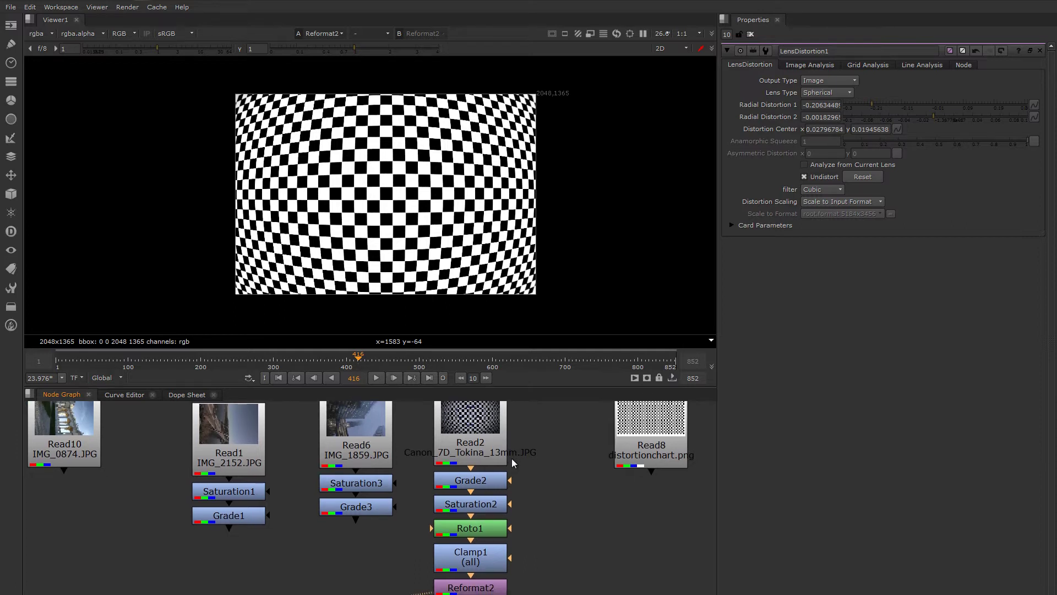
scroll(514, 476, up, 1)
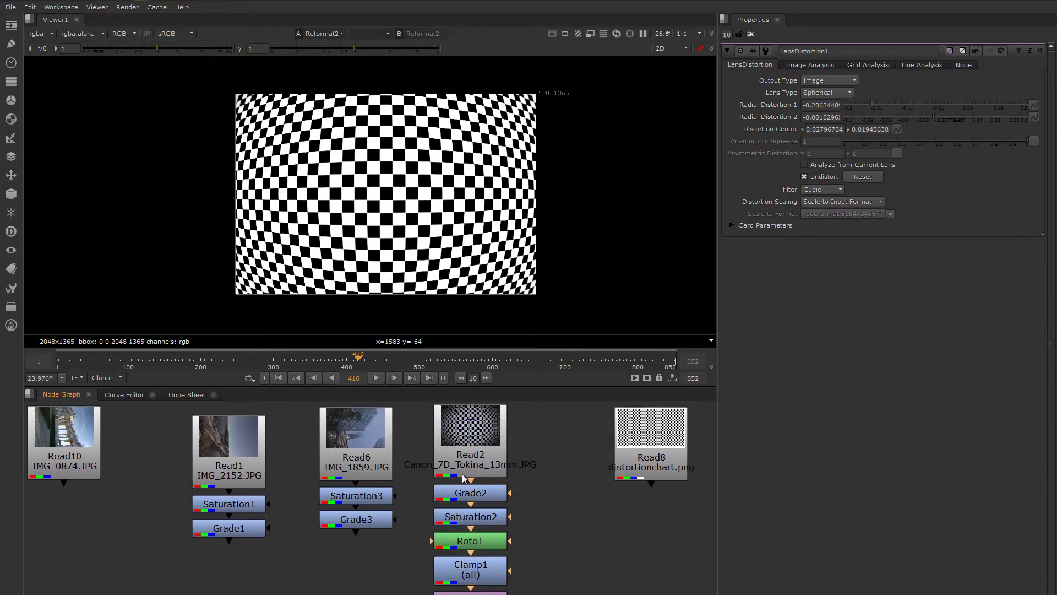
scroll(492, 462, up, 1)
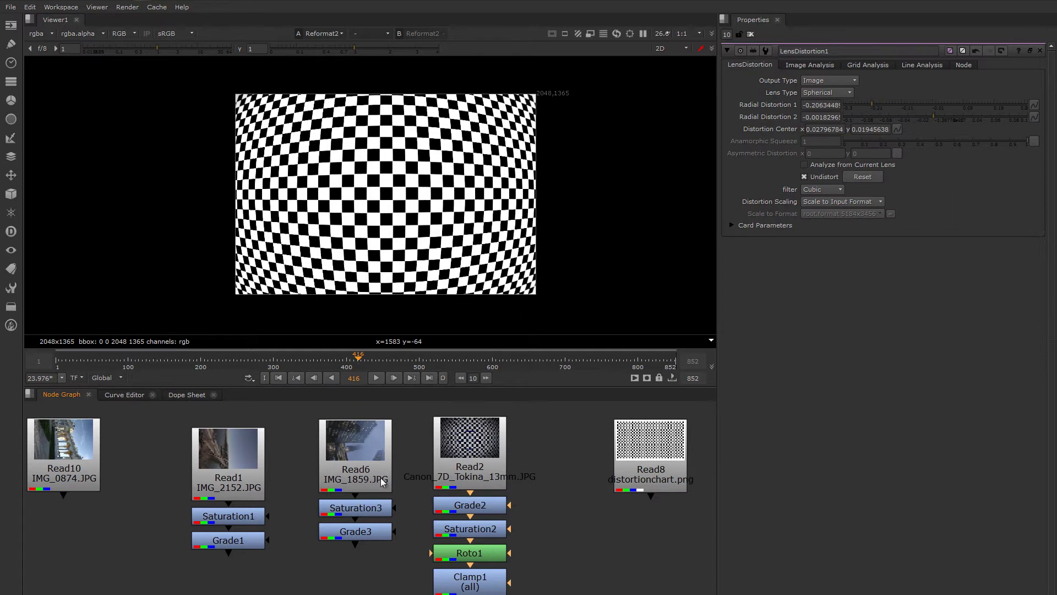
double_click(360, 457)
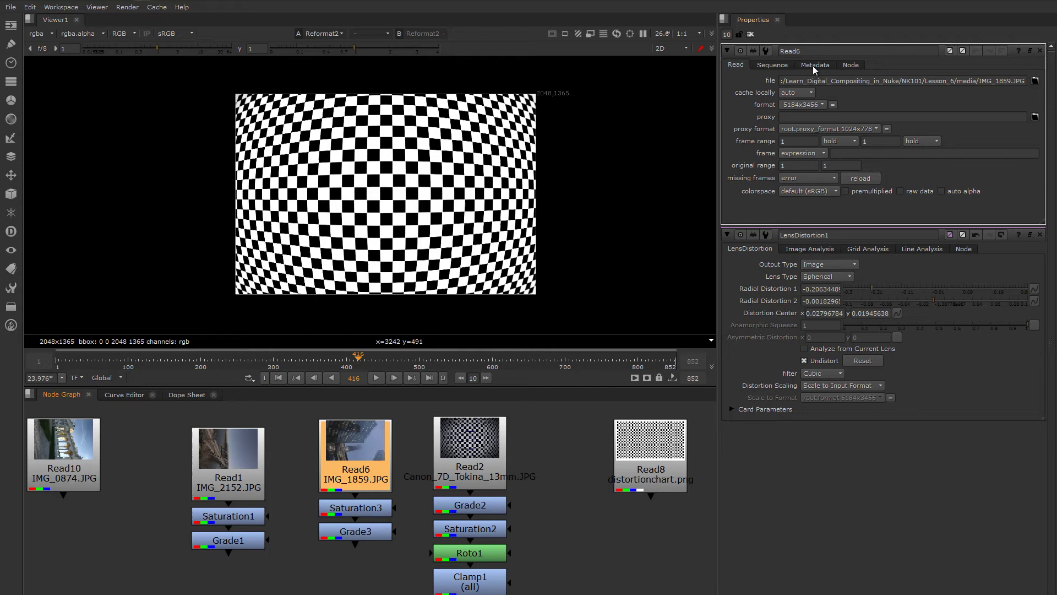
click(815, 65)
drag(1044, 224, 1008, 468)
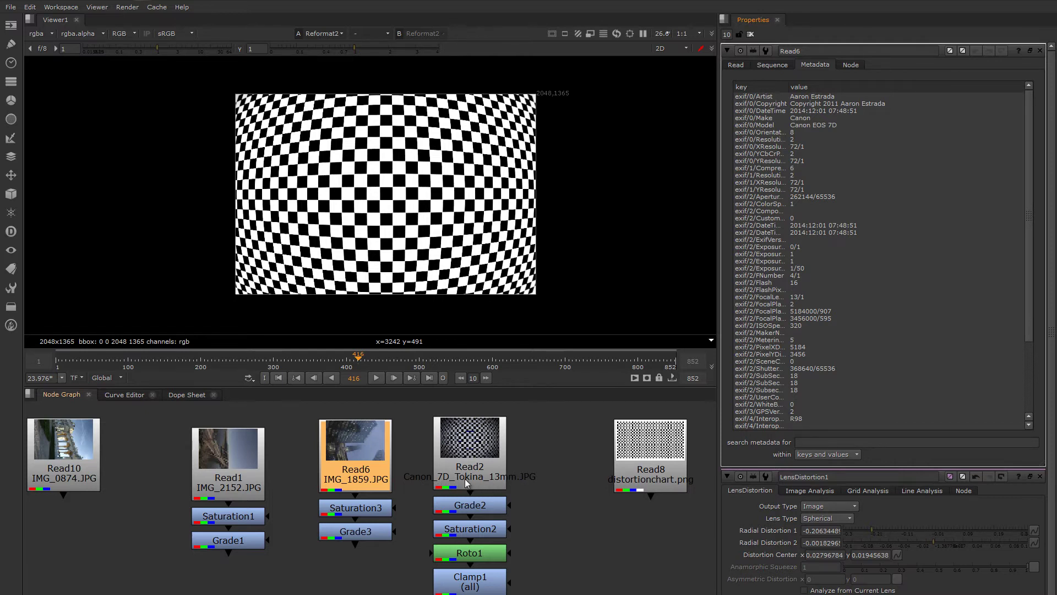
drag(789, 82, 845, 83)
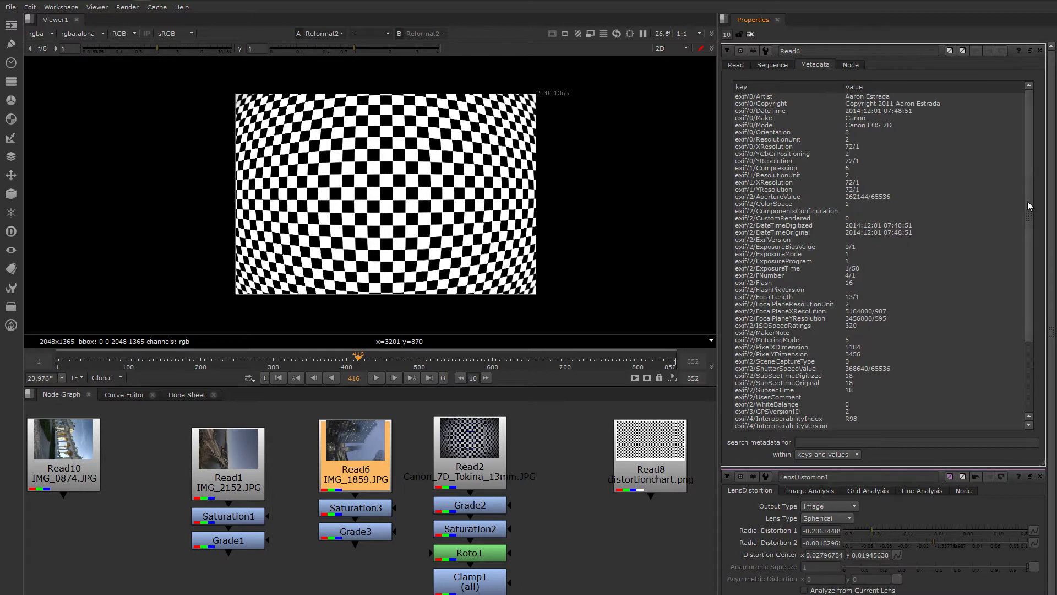
drag(1028, 201, 1027, 273)
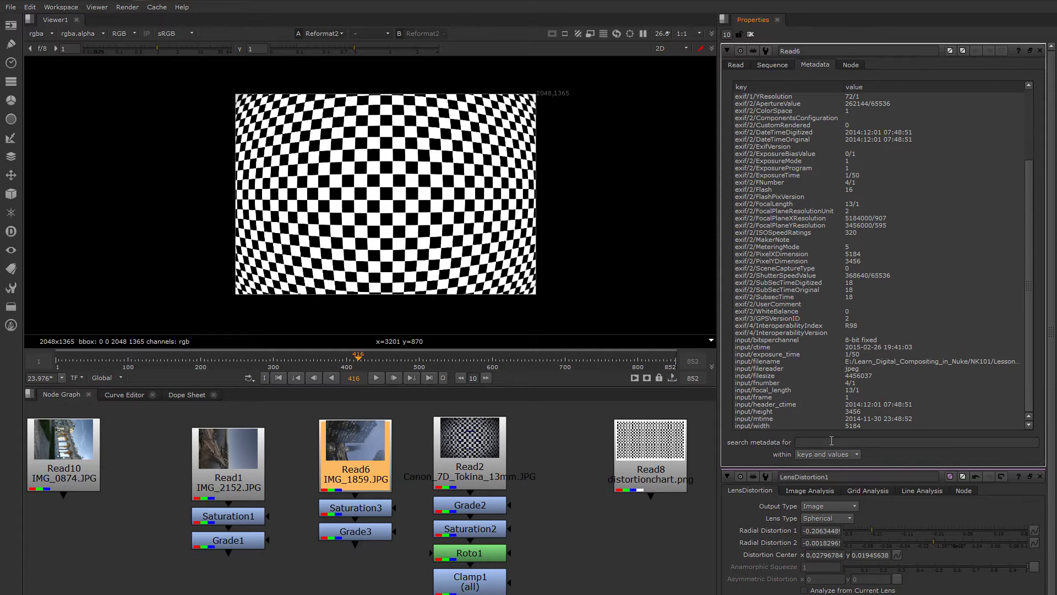
Step: Search the IMG_1859.JPG metadata for "focal" and select the focal length entry
click(814, 441)
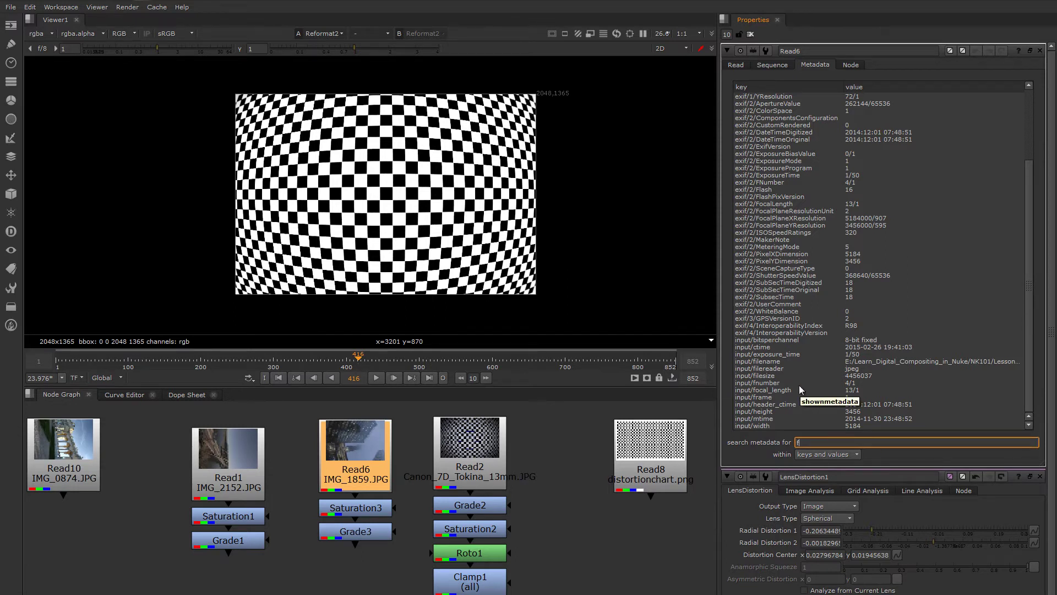
text(focal)
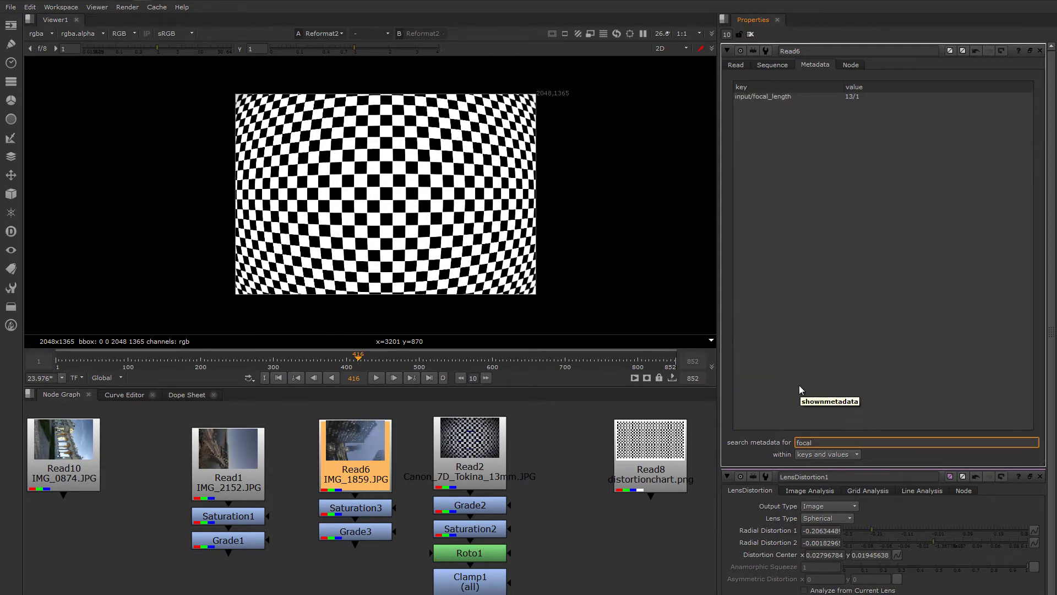
click(748, 97)
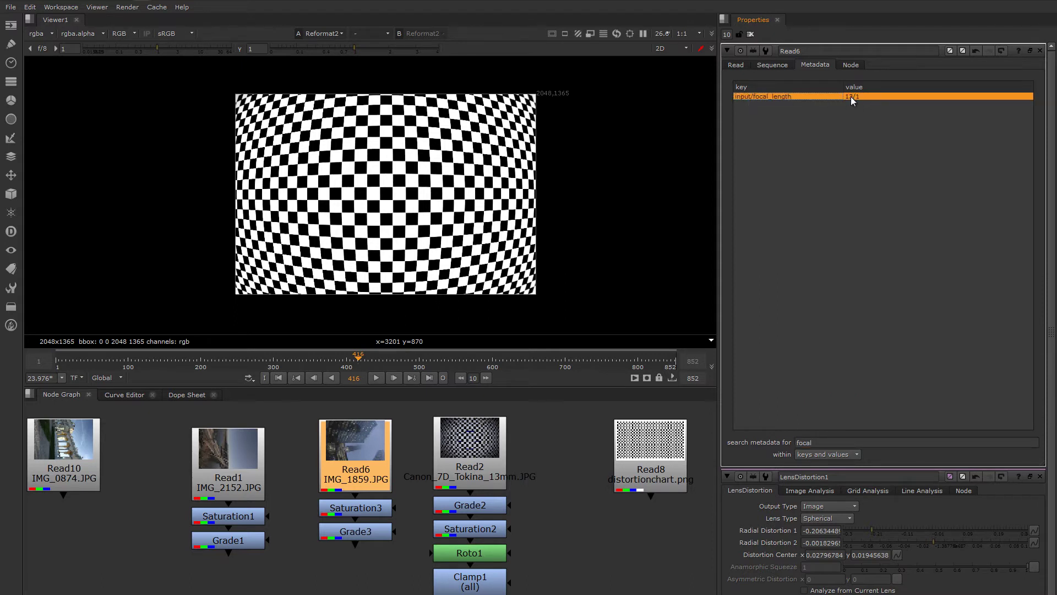
Step: Add a LensDistortion node after Reformat2 on the Canon_7D_Tokina_13mm.JPG branch and run its checkerboard grid analysis
middle_drag(483, 473, 504, 468)
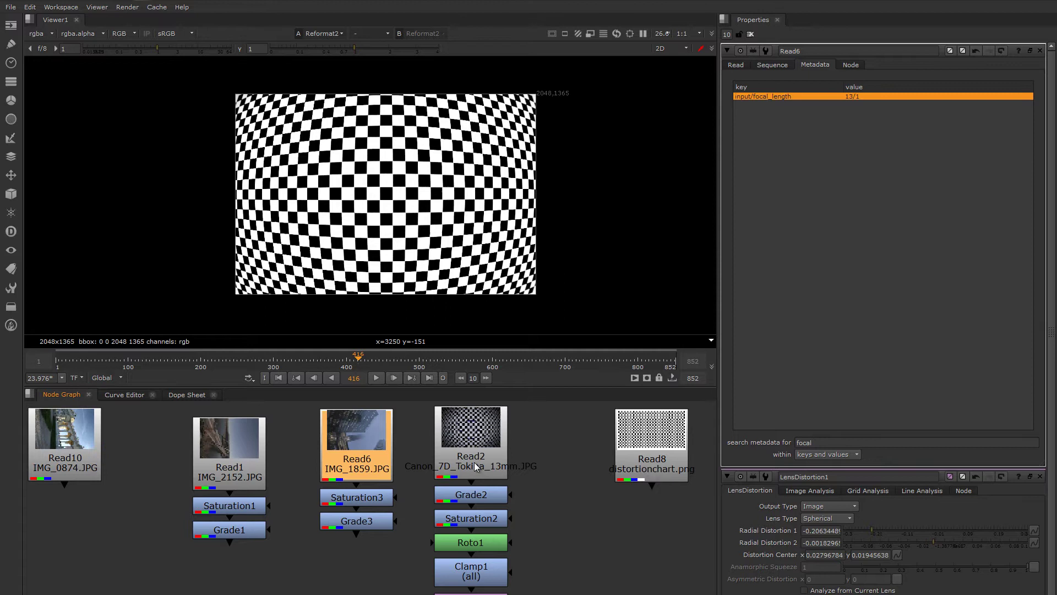
middle_drag(478, 581, 494, 551)
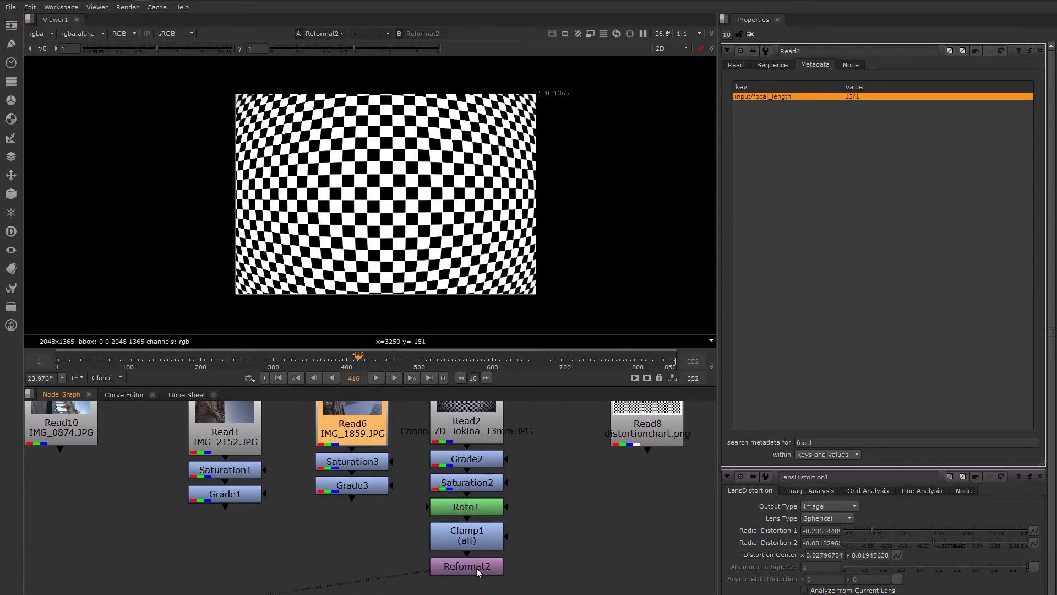
middle_drag(466, 568, 458, 524)
key(Tab)
key(Return)
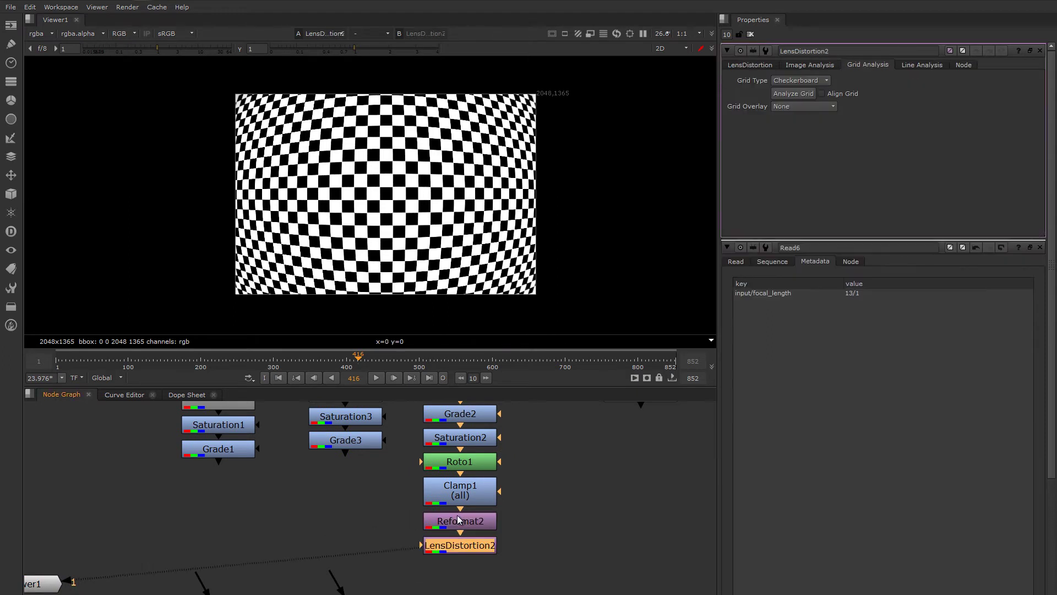
click(793, 94)
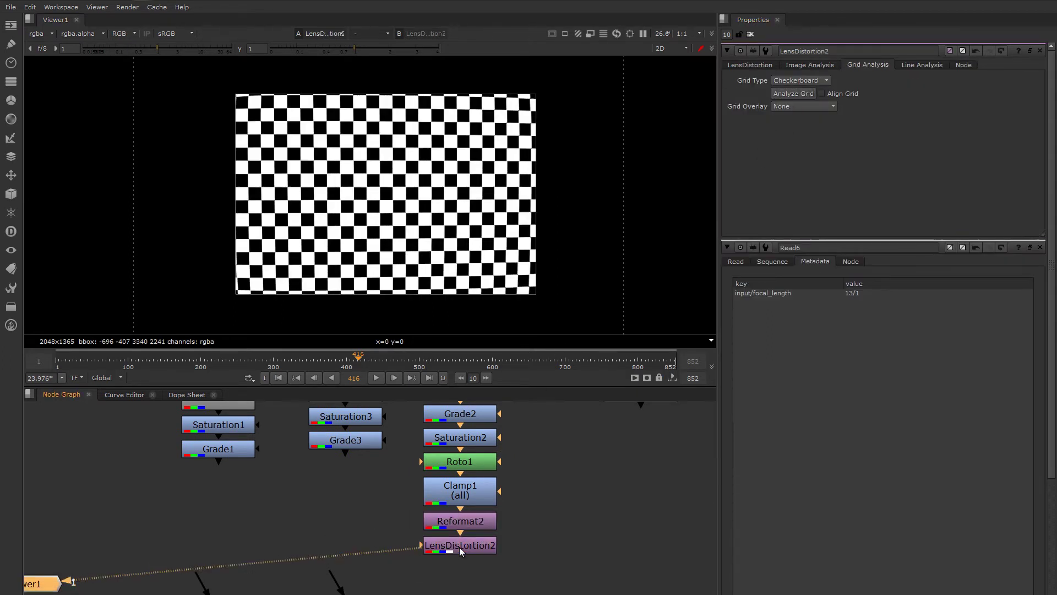
scroll(427, 205, down, 2)
middle_drag(432, 218, 454, 212)
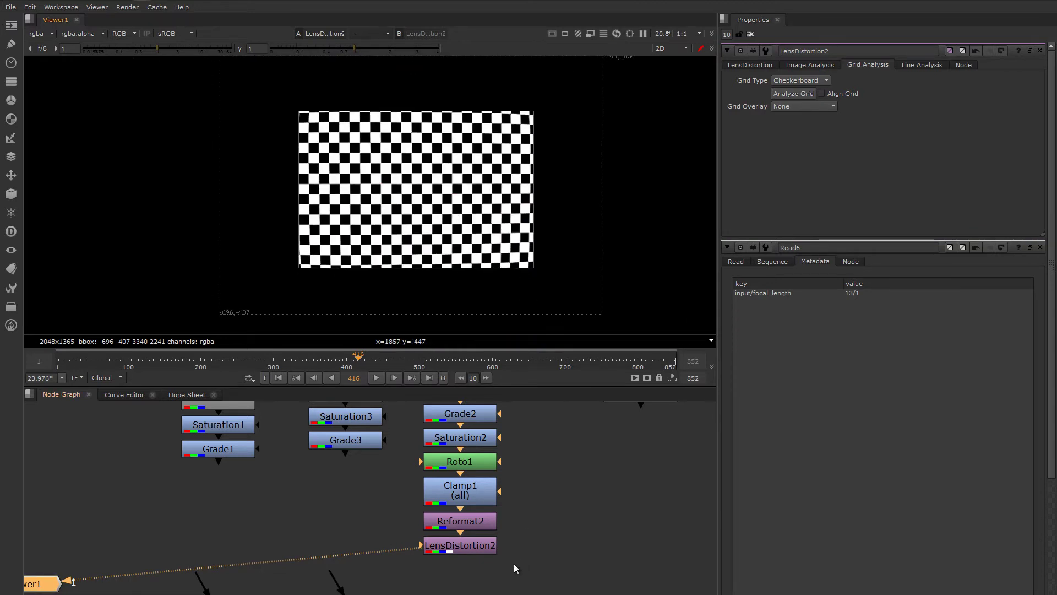
Step: Reconnect LensDistortion2's source from the chart branch to Grade3, place the node beneath Grade3 and display its output
drag(460, 547, 357, 553)
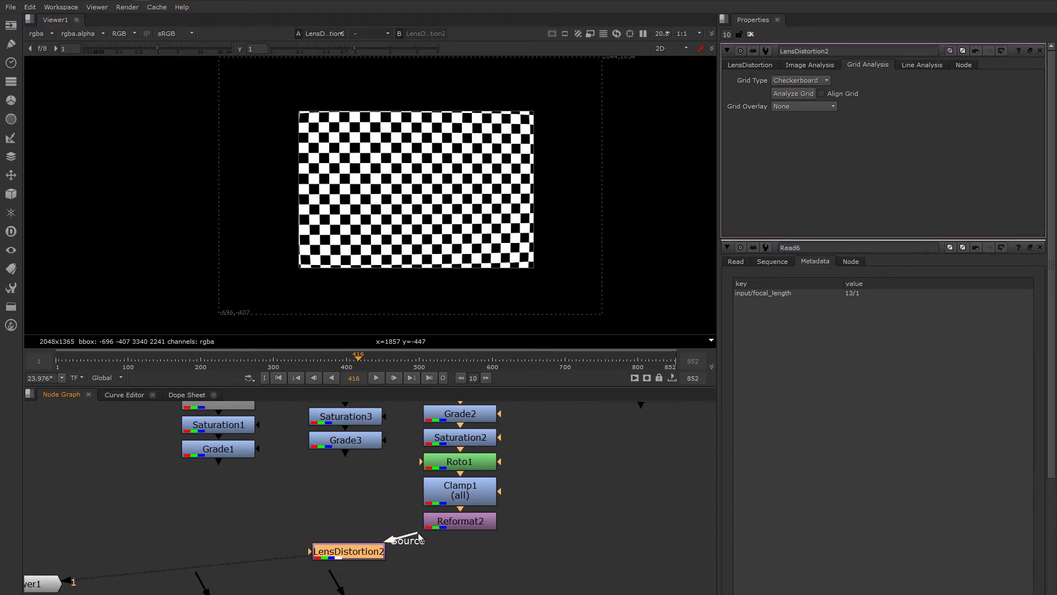
drag(418, 533, 348, 440)
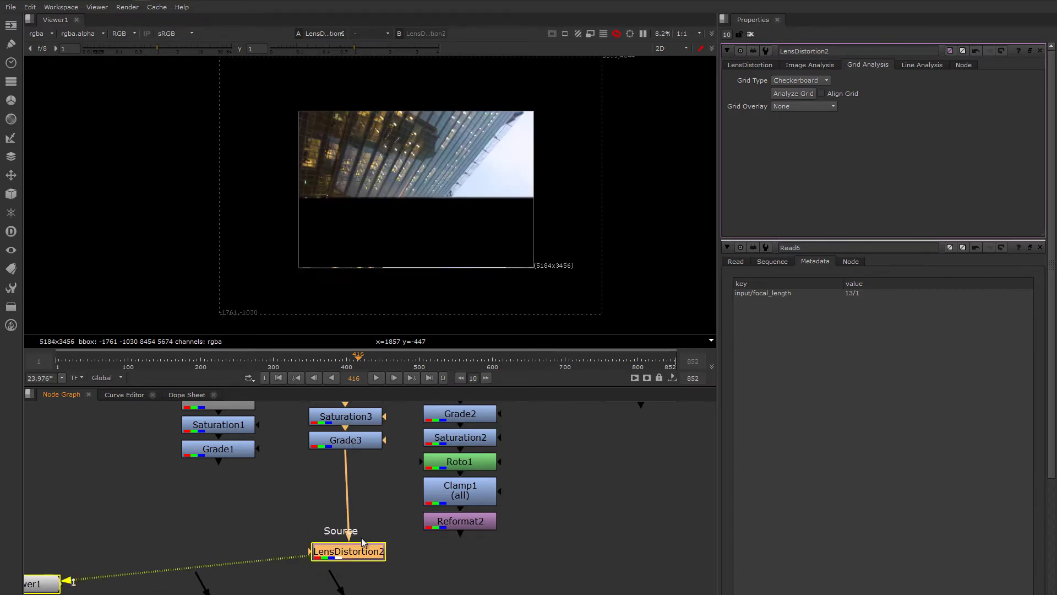
drag(361, 554, 355, 474)
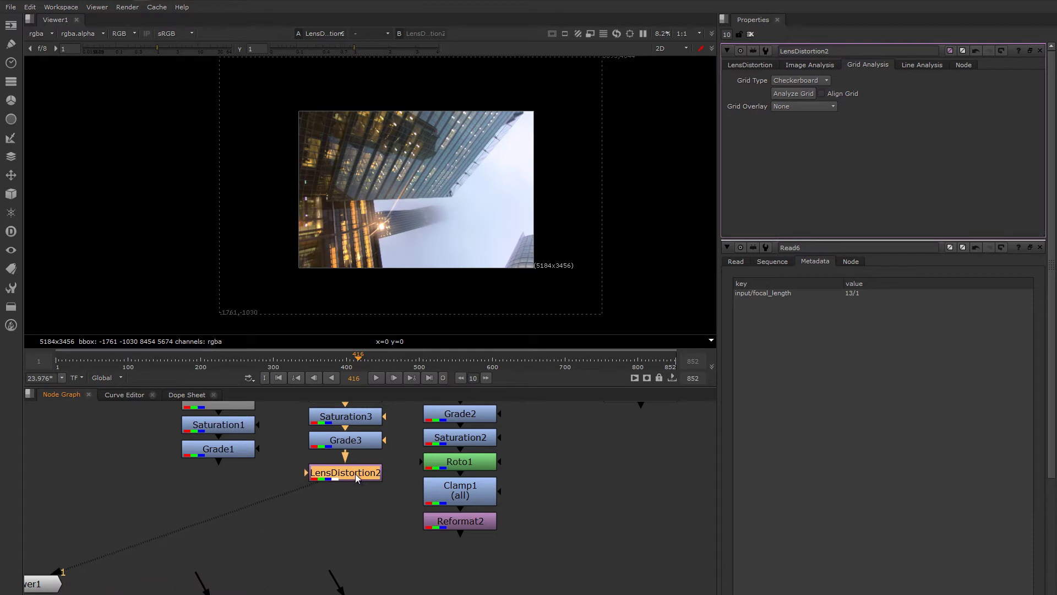
key(1)
scroll(421, 208, down, 2)
scroll(422, 223, up, 3)
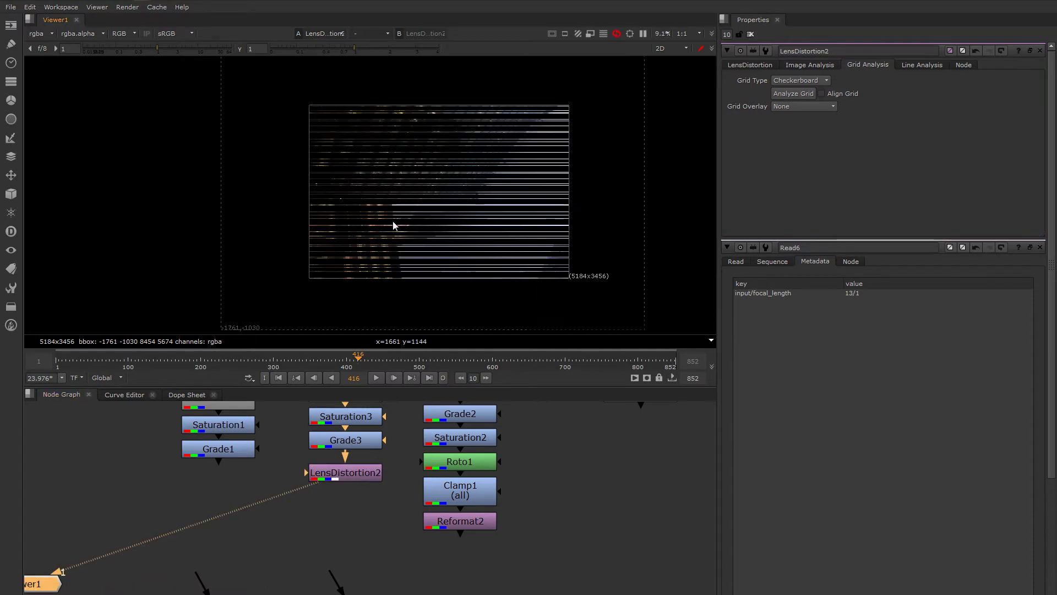
Step: Connect the Reformat4 node to LensDistortion2's output, position it directly below and display the reoriented building photo
middle_drag(363, 530, 344, 493)
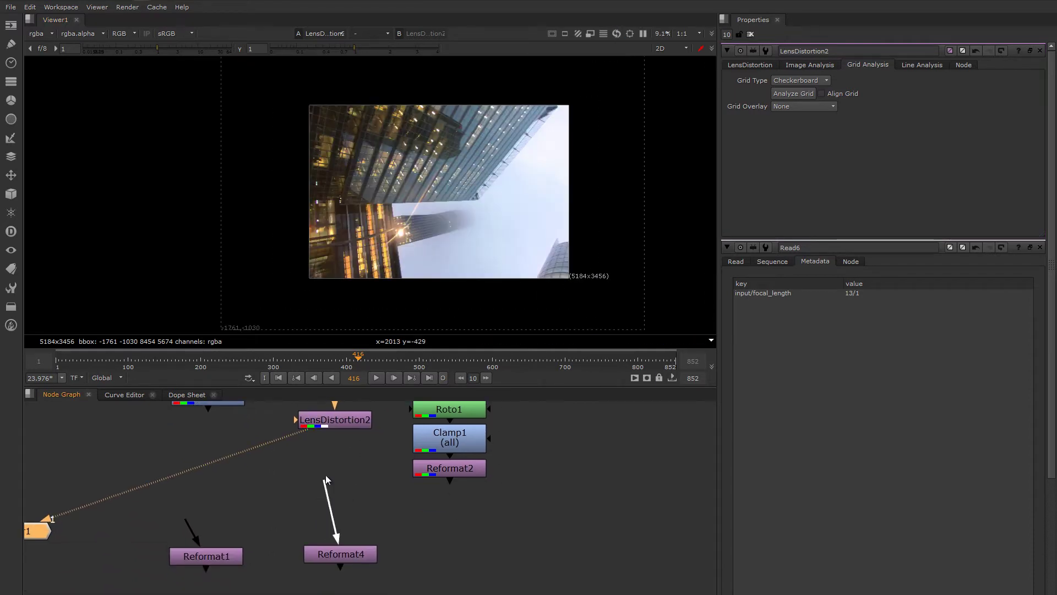
drag(326, 475, 336, 427)
drag(341, 551, 336, 491)
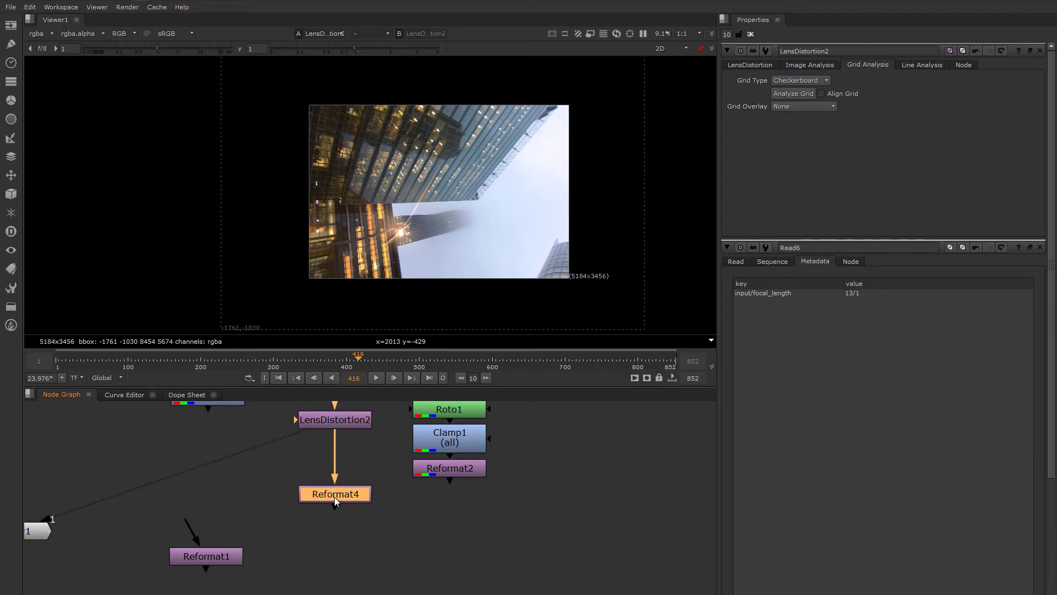
key(1)
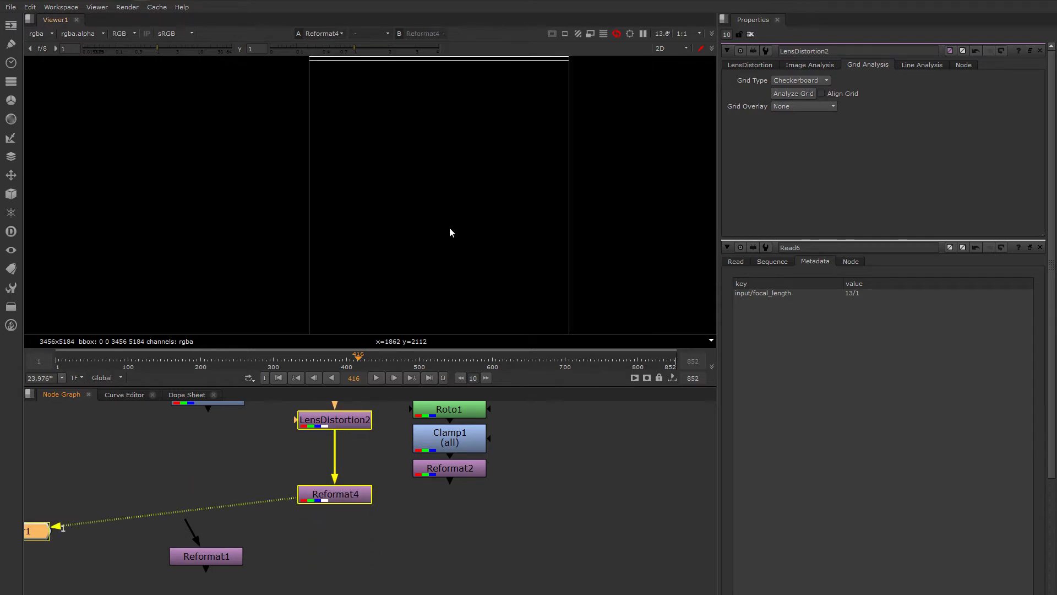
middle_drag(604, 255, 495, 239)
scroll(532, 205, down, 3)
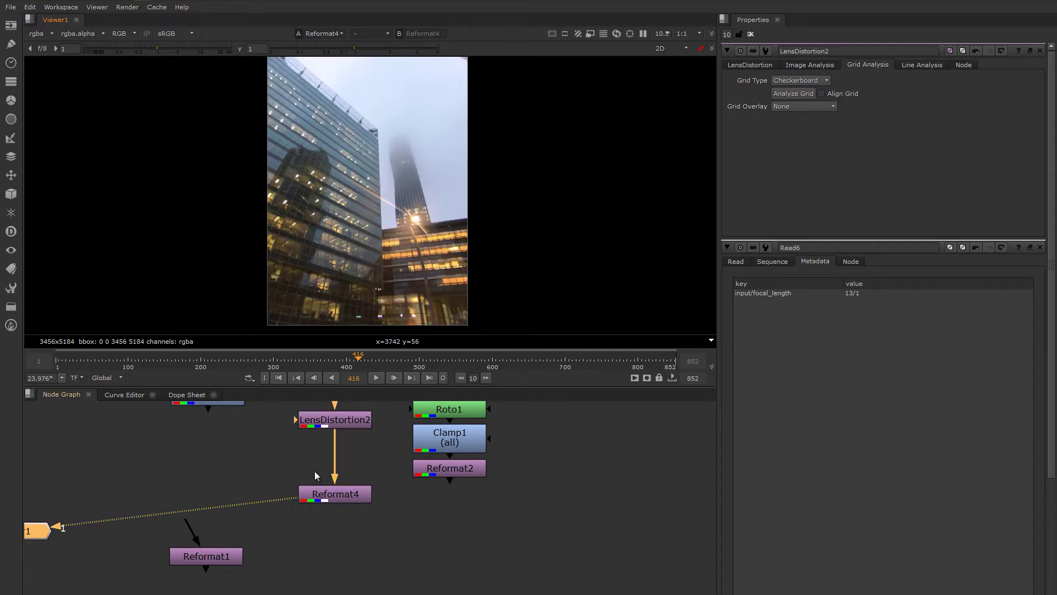
Step: Add a LensDistortion node after Grade1 on the IMG_2152.JPG branch and display the bridge photo through it
middle_drag(253, 470, 419, 498)
middle_drag(372, 460, 403, 507)
click(405, 506)
key(Tab)
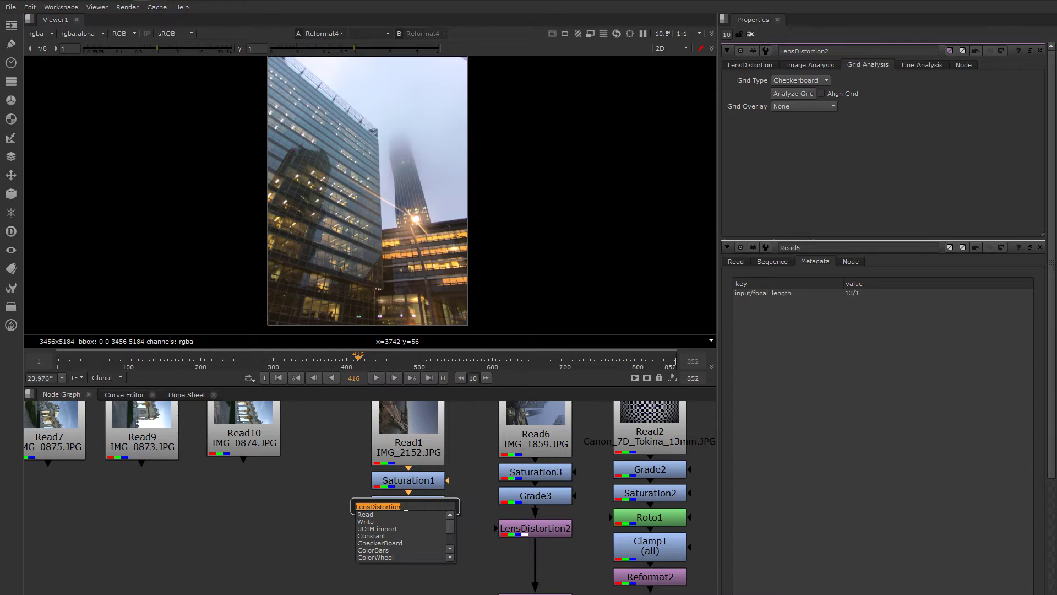
key(Return)
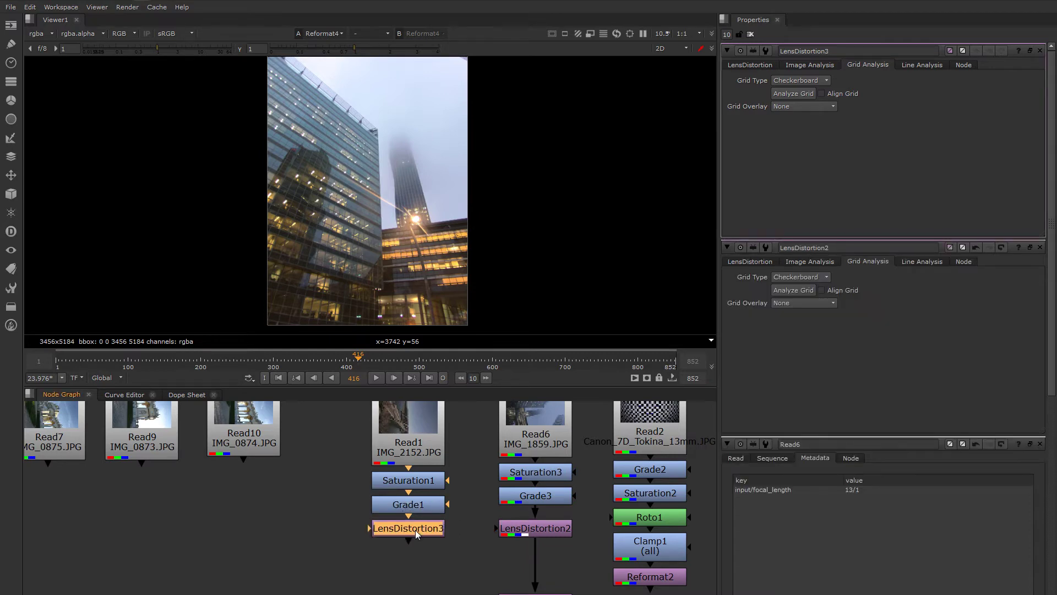
key(1)
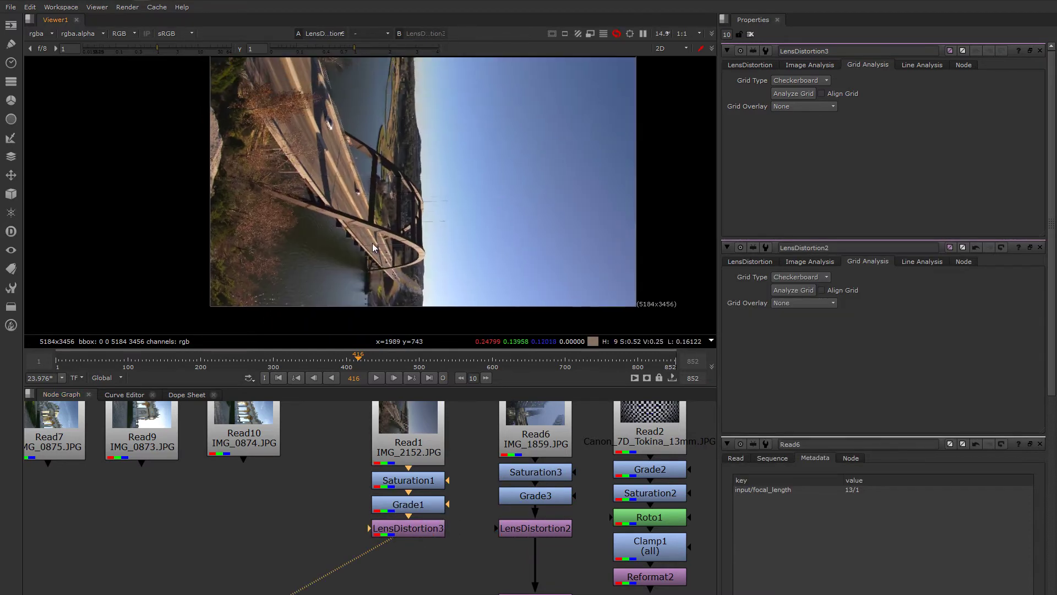
middle_drag(373, 244, 423, 252)
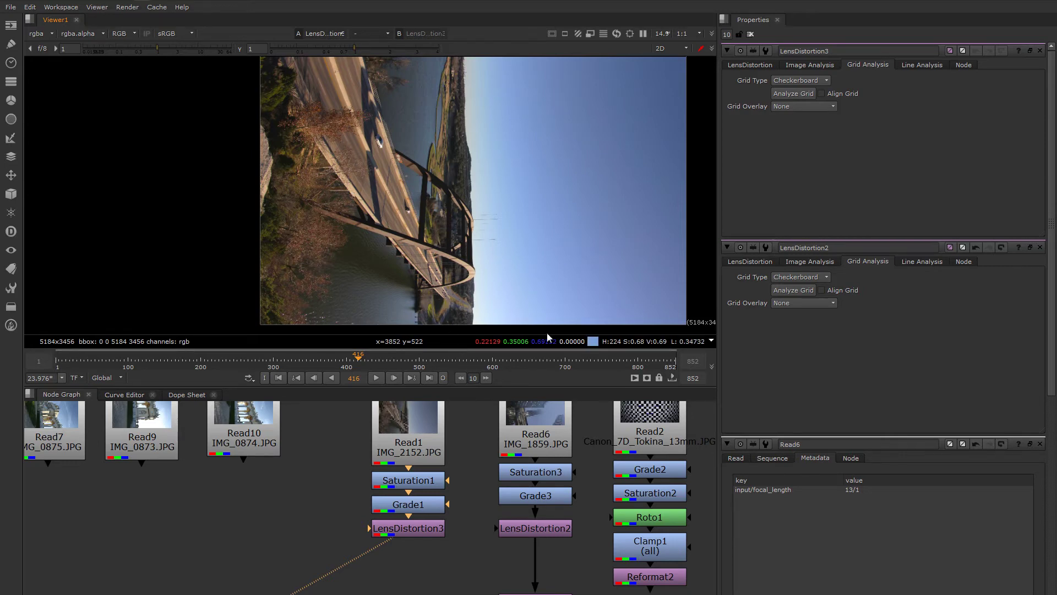
Step: Close all open node properties, reopen LensDistortion3 and turn on drawing mode for its line analysis
click(750, 35)
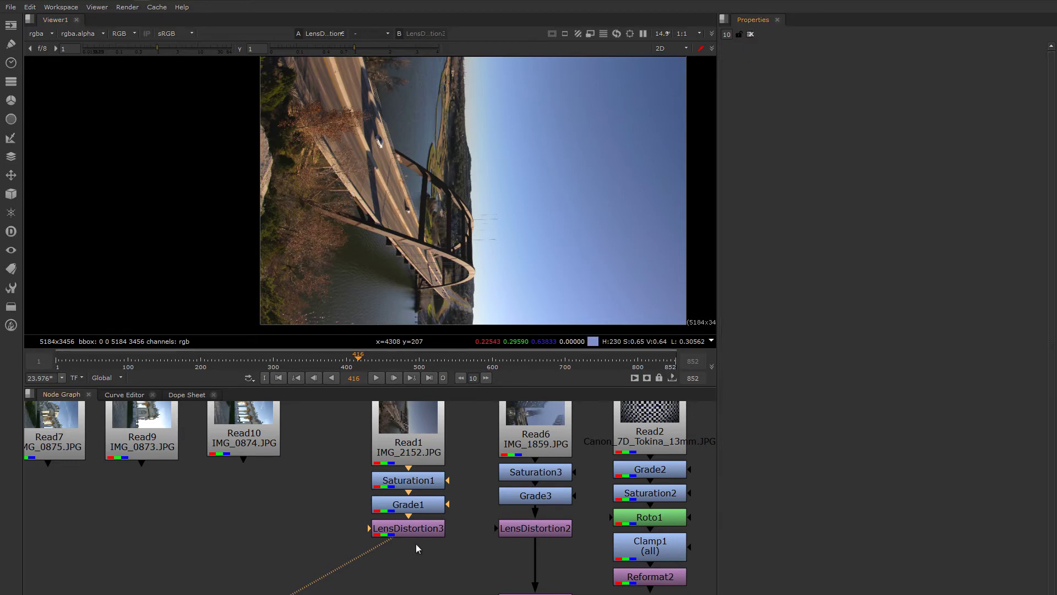
double_click(419, 529)
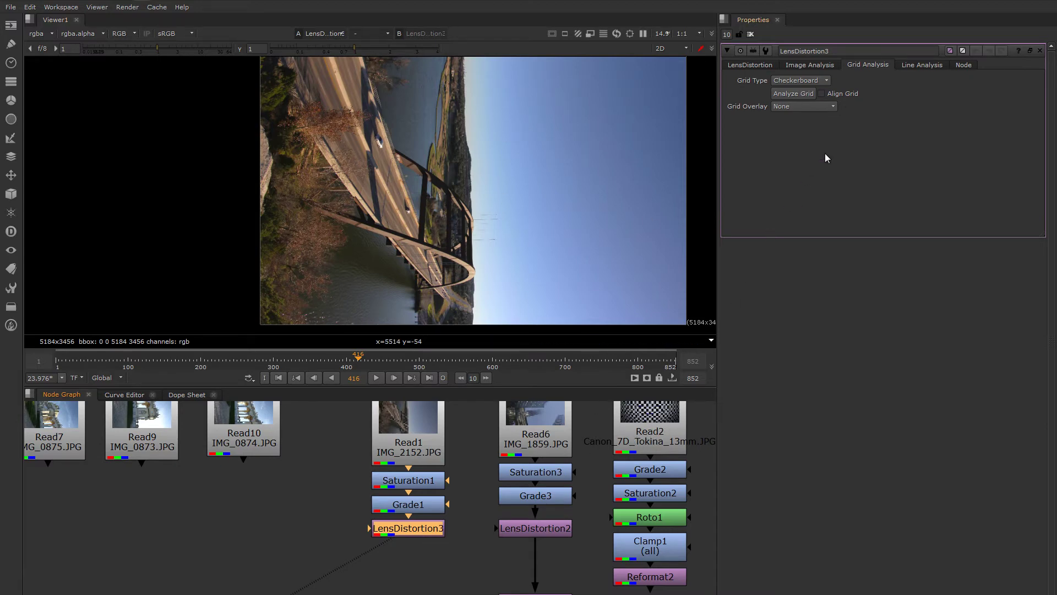
click(918, 68)
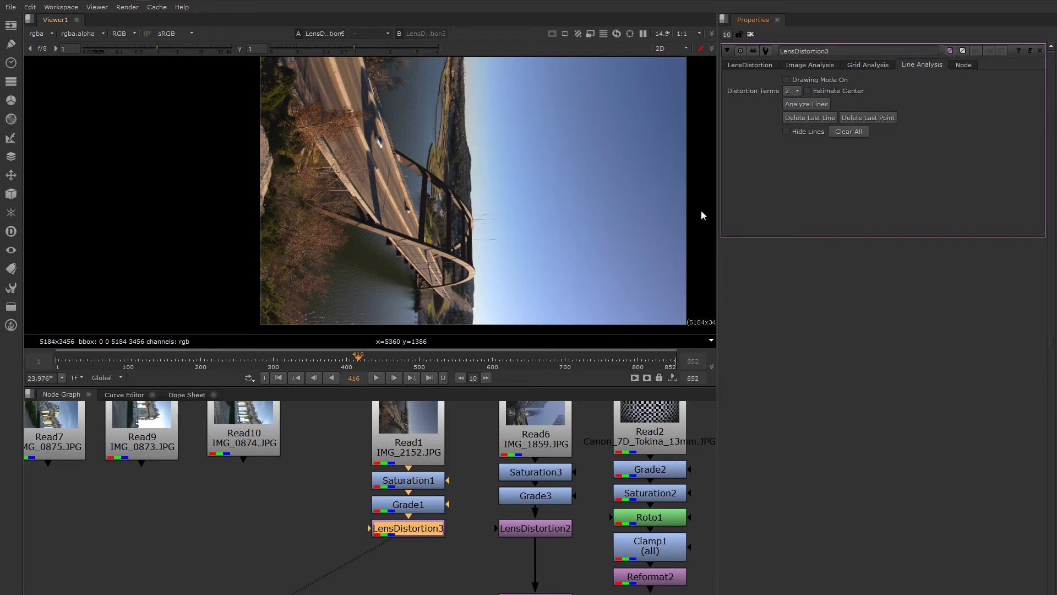
click(786, 80)
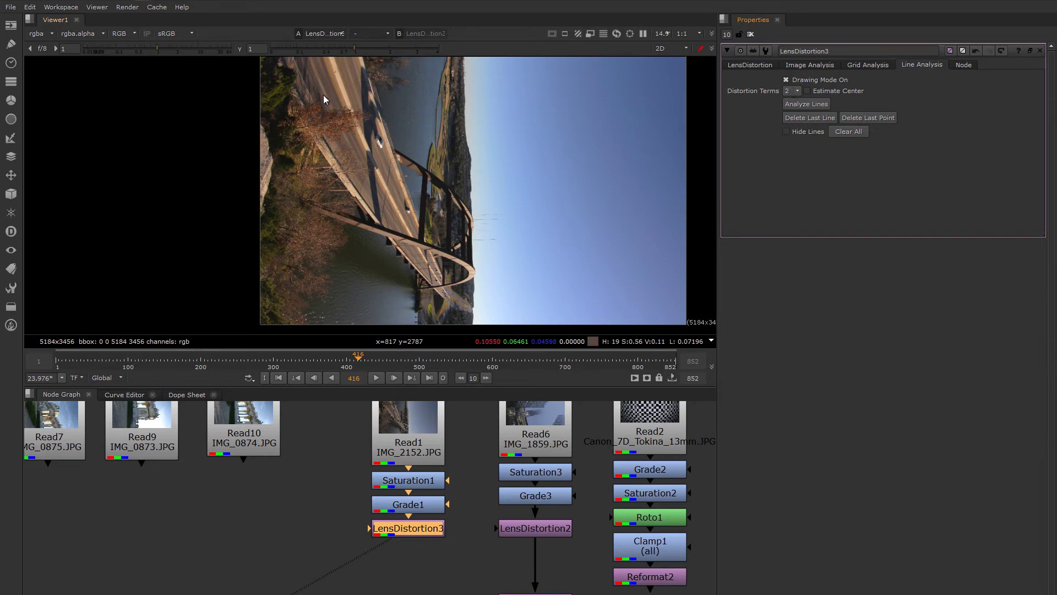
Step: Start the first analysis line along the near-side bridge barrier, placing points from the foreground foliage along the barrier's road-side edge
middle_drag(323, 95, 376, 160)
scroll(329, 133, up, 3)
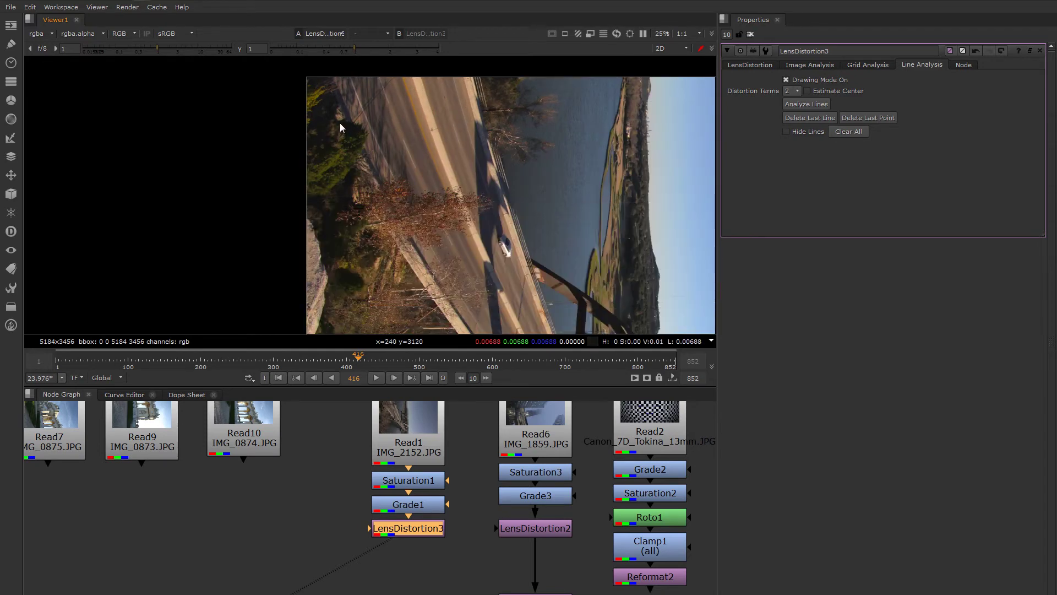
scroll(342, 131, up, 3)
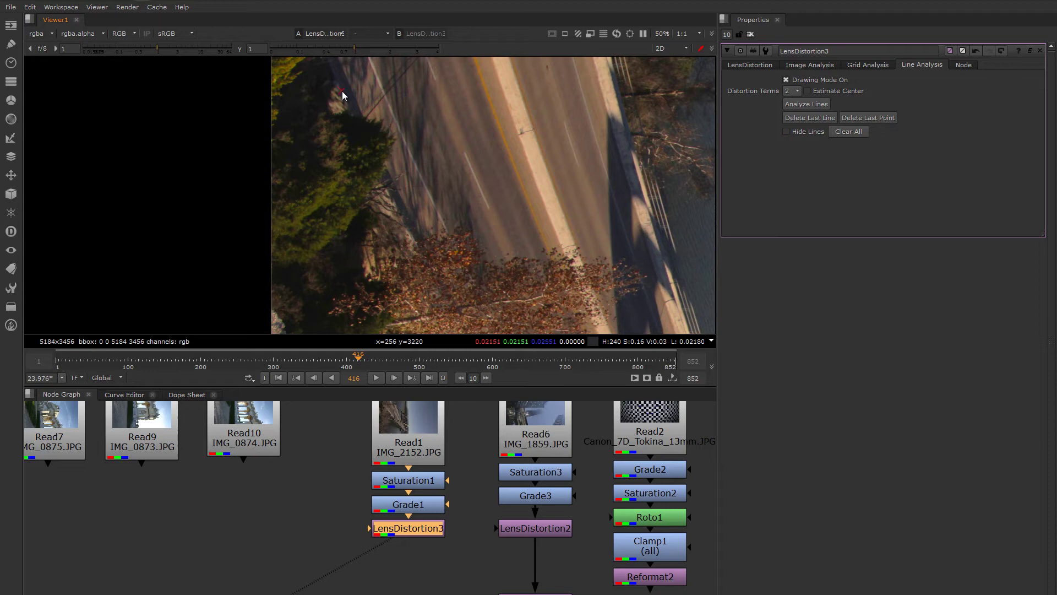
middle_drag(415, 224, 349, 173)
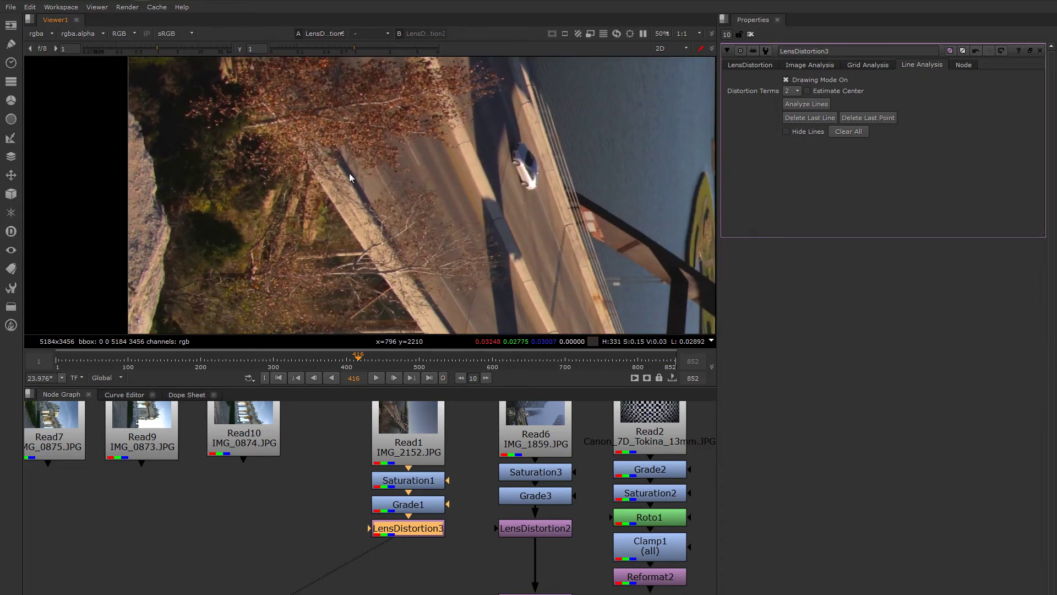
scroll(350, 177, up, 2)
scroll(353, 189, up, 1)
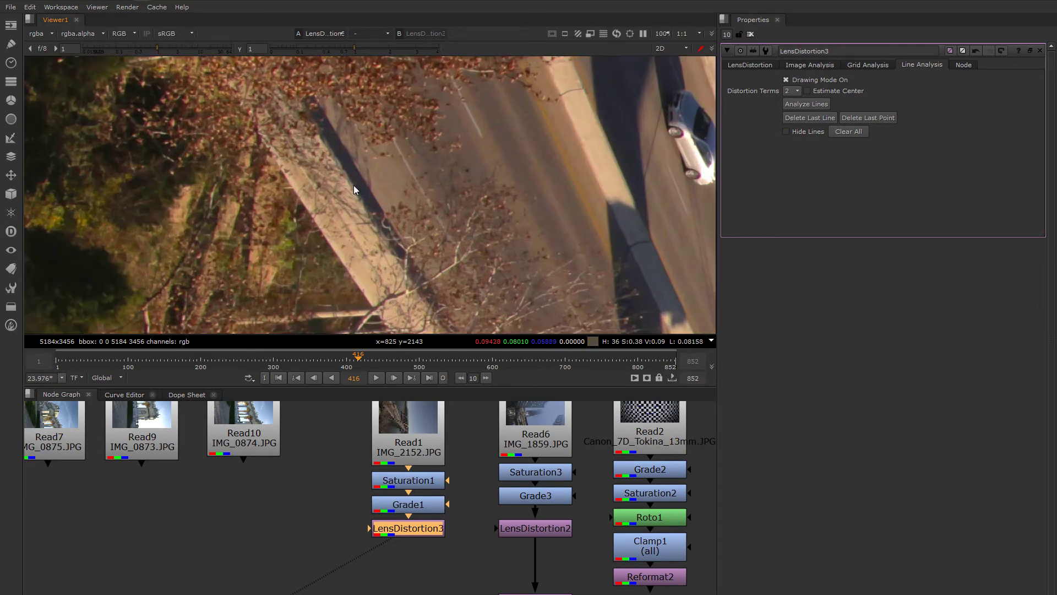
middle_drag(404, 223, 328, 219)
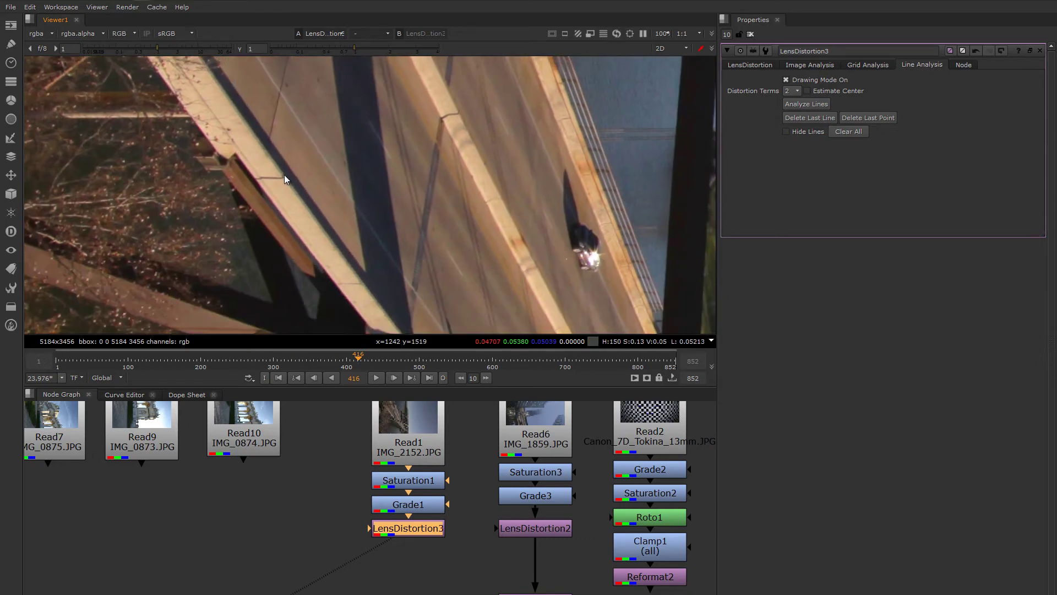
Step: Continue the first line with points along the near-side barrier's road-side edge, past where the arch crosses it
scroll(300, 176, down, 2)
middle_drag(300, 177, 262, 156)
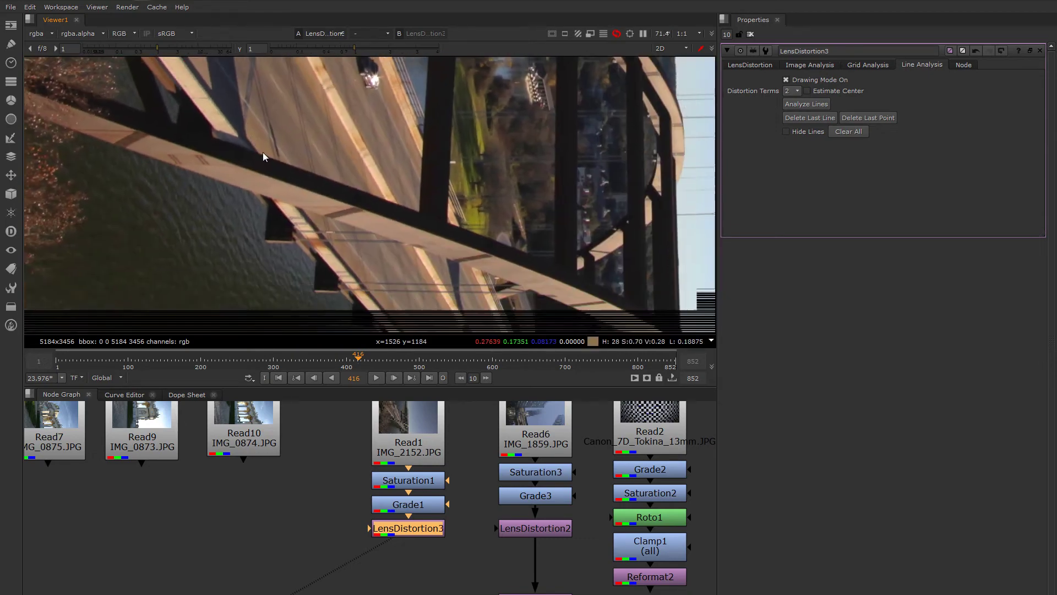
scroll(272, 196, up, 3)
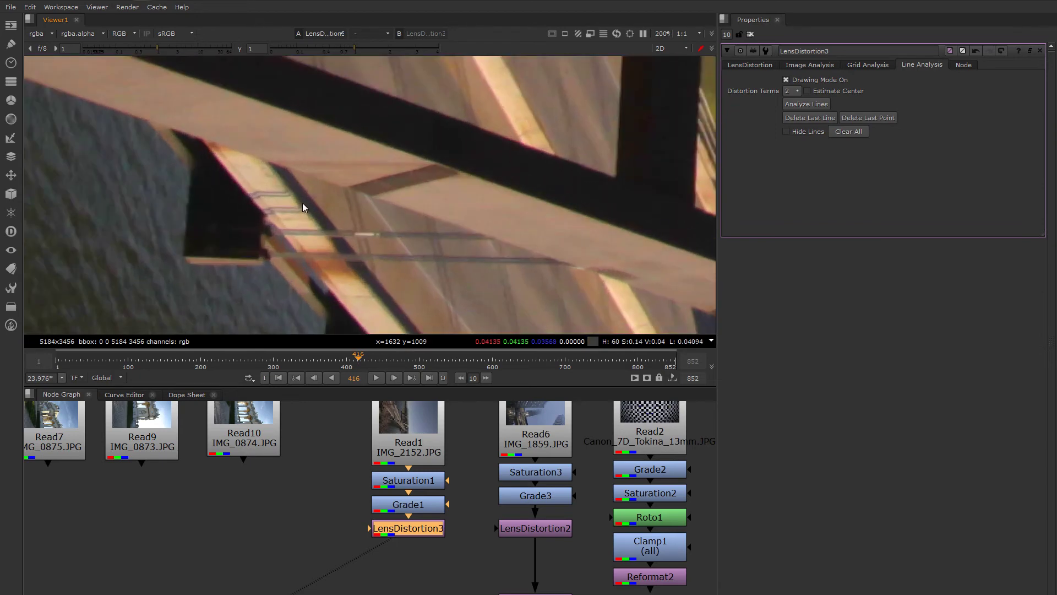
click(302, 203)
middle_drag(388, 299, 250, 186)
scroll(286, 226, down, 2)
middle_drag(292, 243, 228, 185)
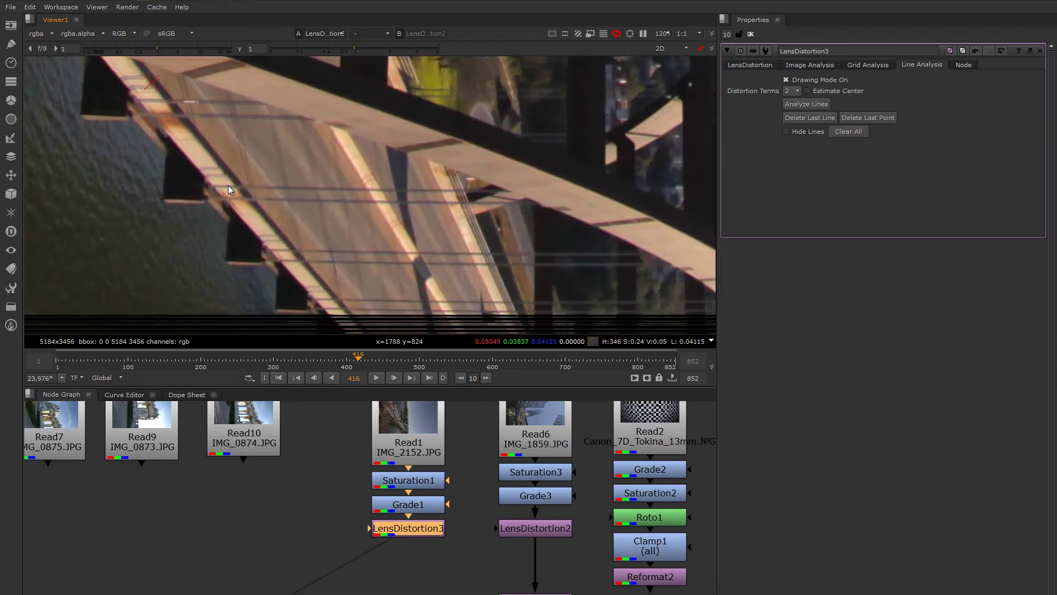
Step: Finish the first line with points along the distant stretch of the near-side barrier, ending where the barrier stops beyond the arch
scroll(228, 185, up, 2)
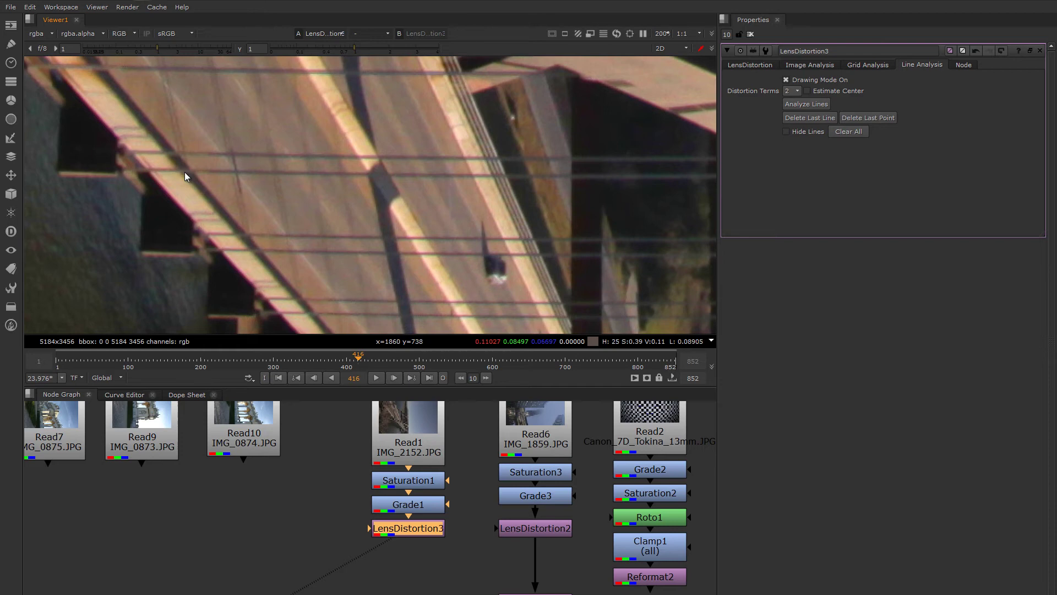
scroll(259, 223, down, 3)
middle_drag(373, 271, 125, 146)
scroll(142, 171, up, 3)
scroll(139, 154, up, 2)
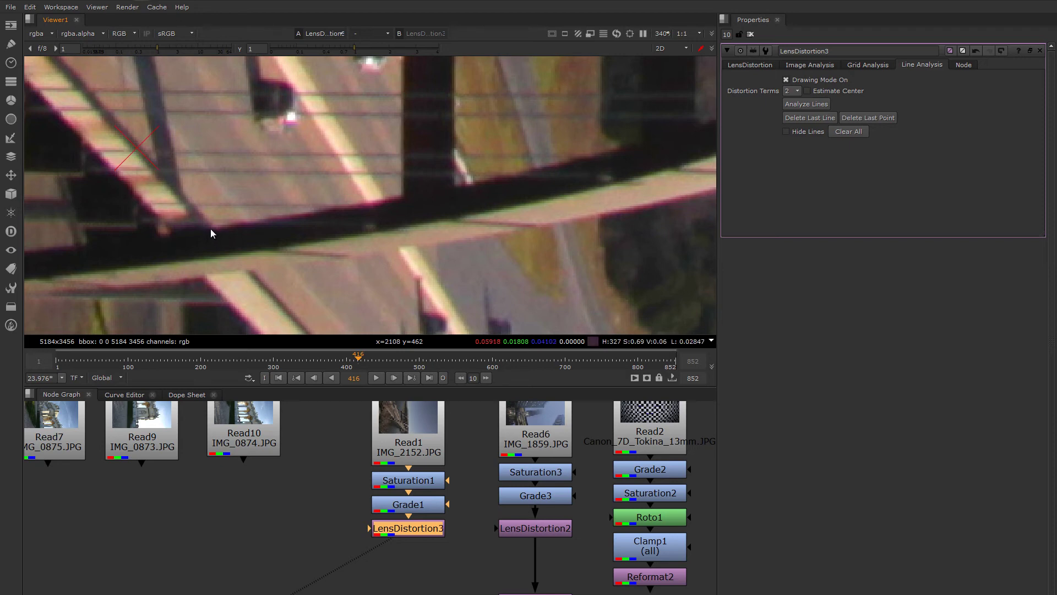
middle_drag(290, 286, 227, 249)
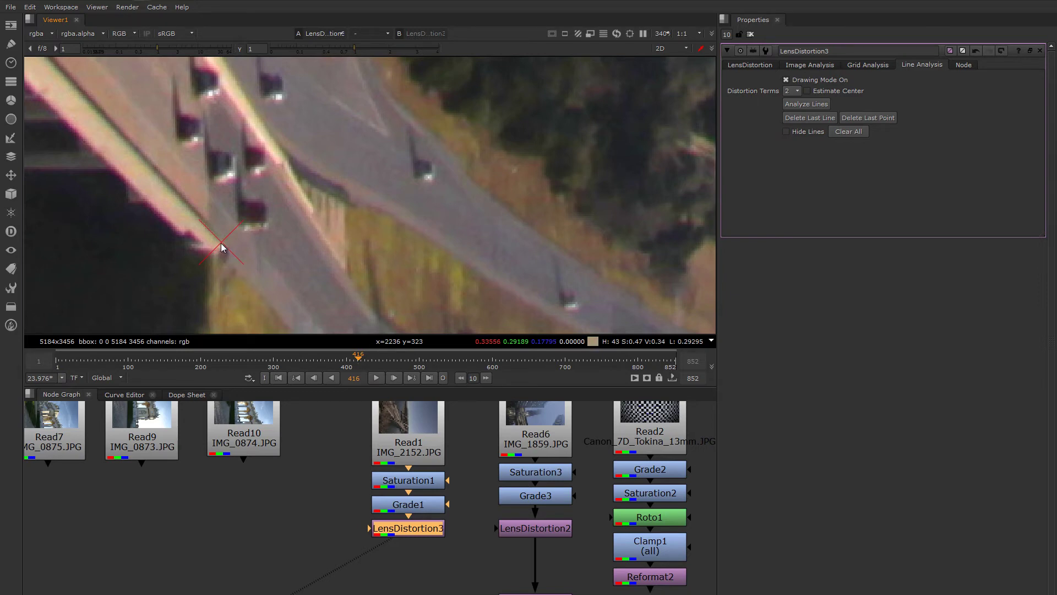
click(221, 243)
scroll(220, 243, down, 6)
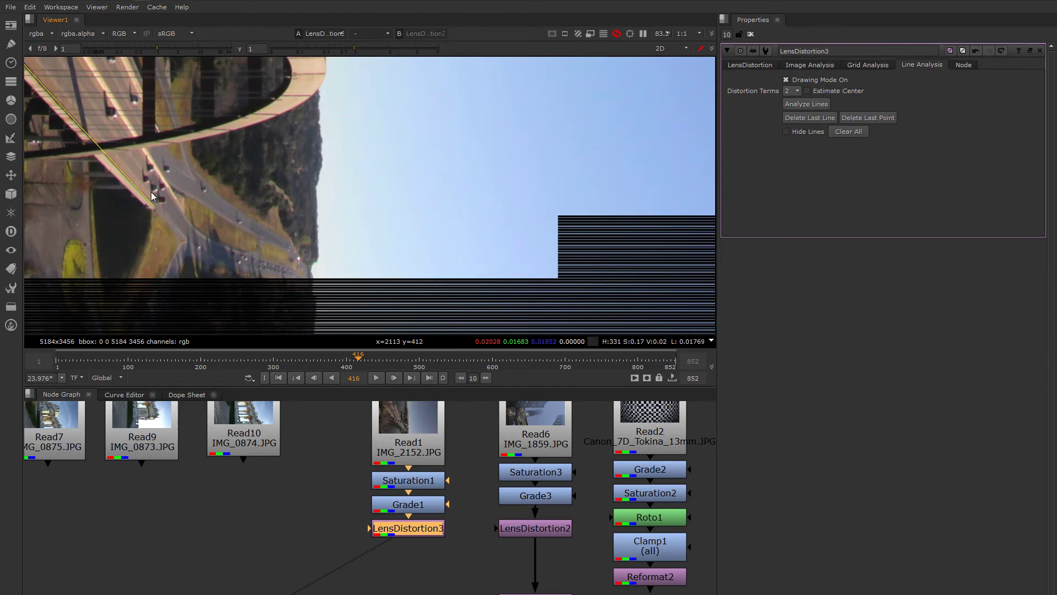
Step: Examine the railing on the opposite side of the road, from the picture edge to beyond the arch, as a path for a second line
middle_drag(151, 197, 346, 267)
scroll(283, 208, up, 4)
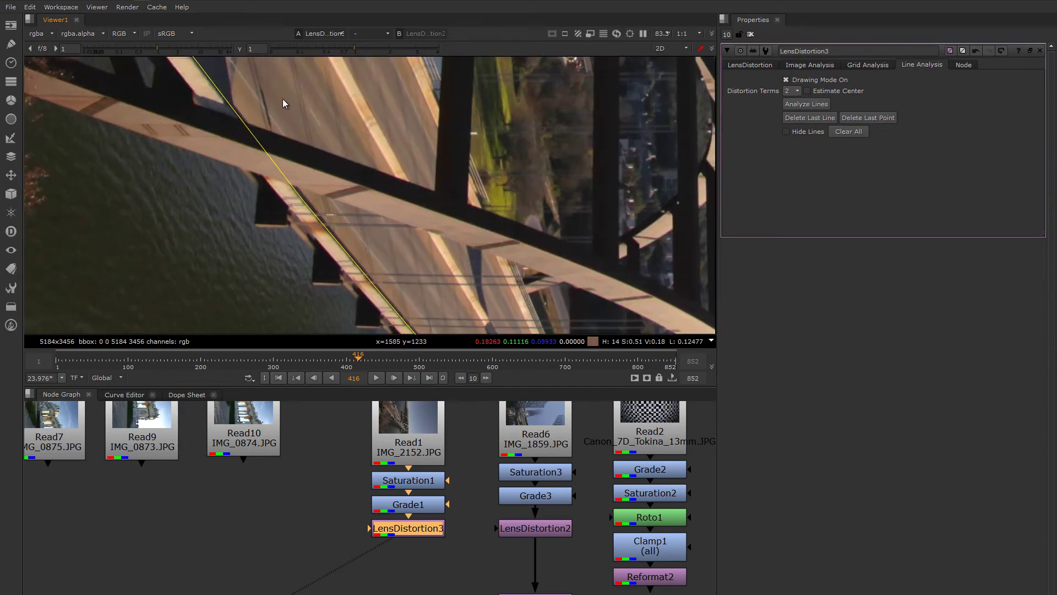
scroll(350, 133, down, 5)
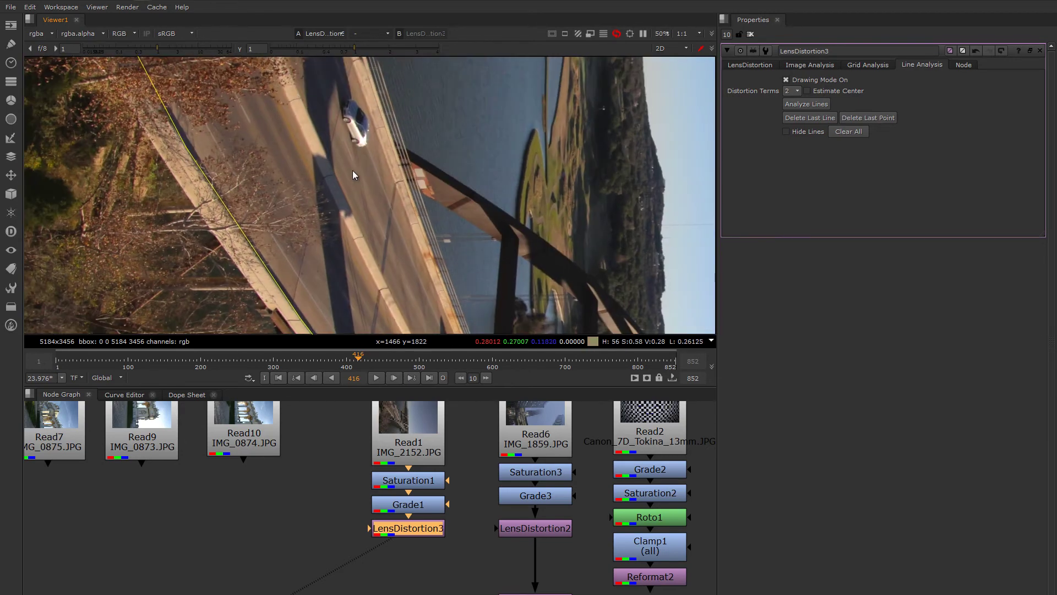
middle_drag(353, 171, 388, 323)
middle_drag(358, 143, 387, 257)
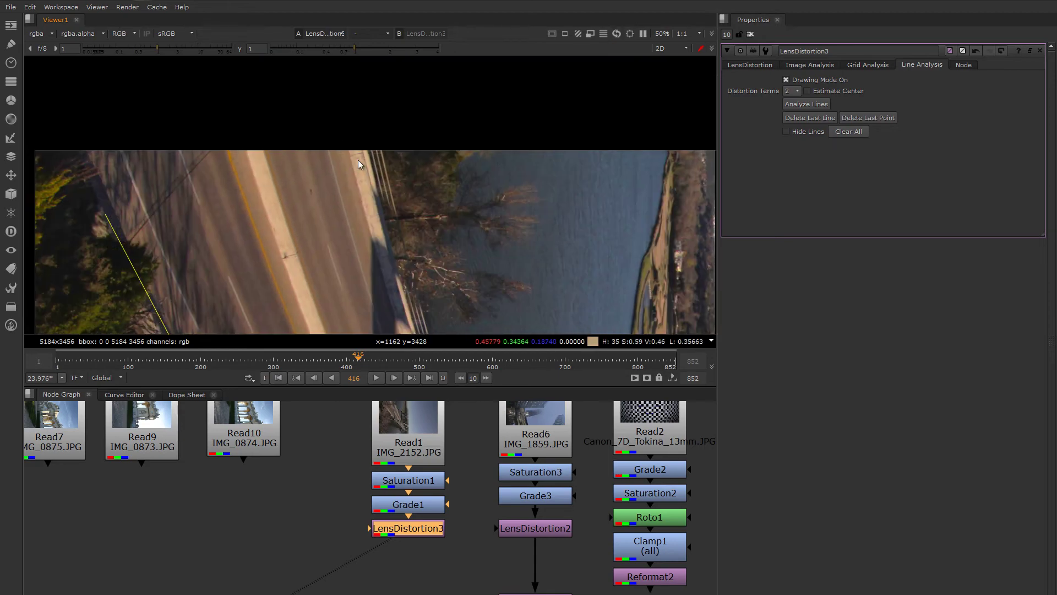
scroll(363, 165, up, 2)
scroll(358, 141, up, 2)
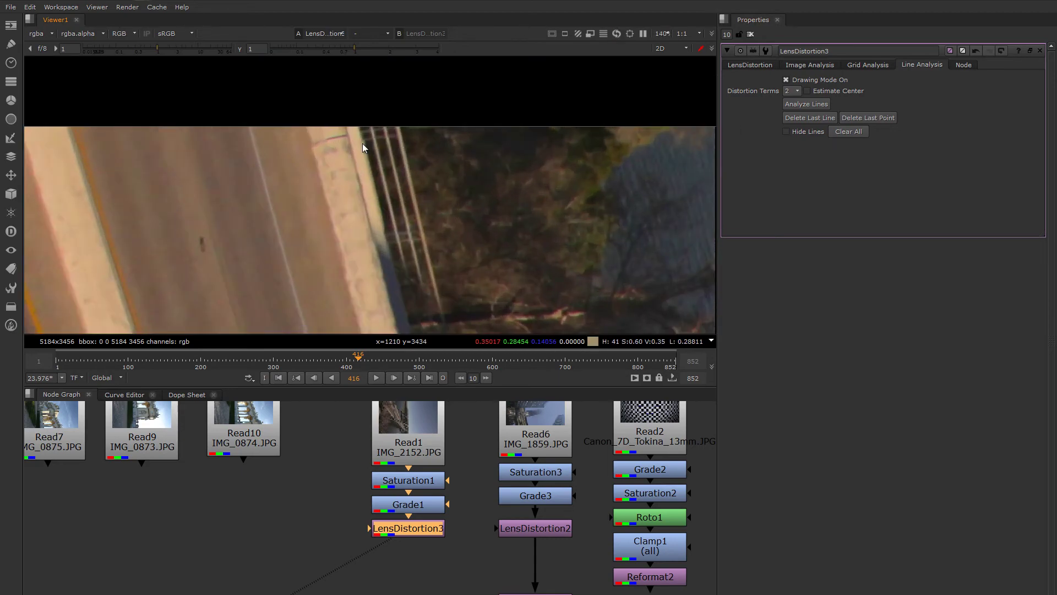
scroll(365, 162, down, 4)
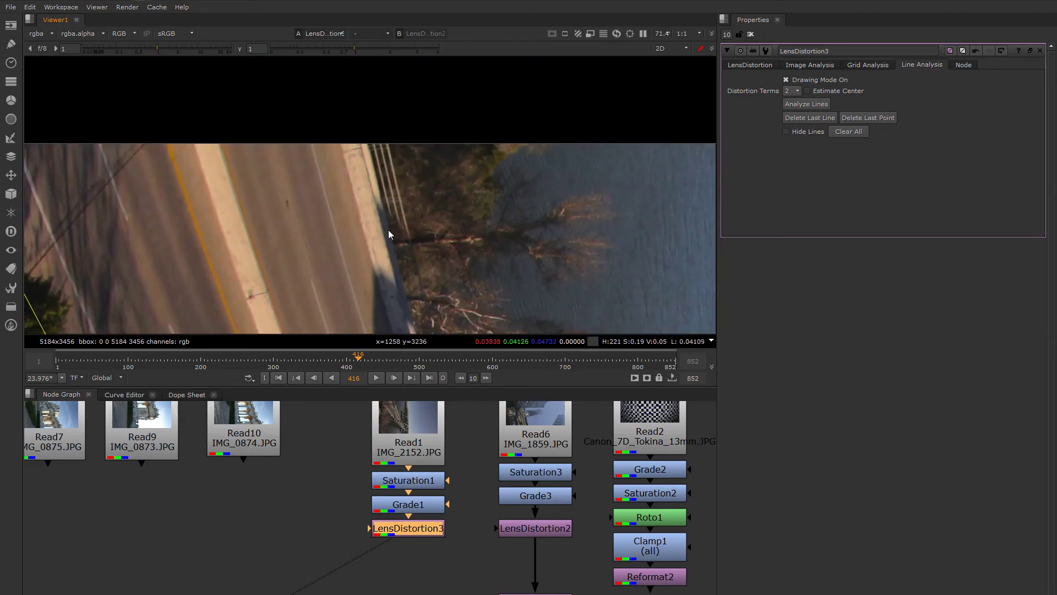
middle_drag(388, 229, 291, 94)
middle_drag(316, 140, 312, 87)
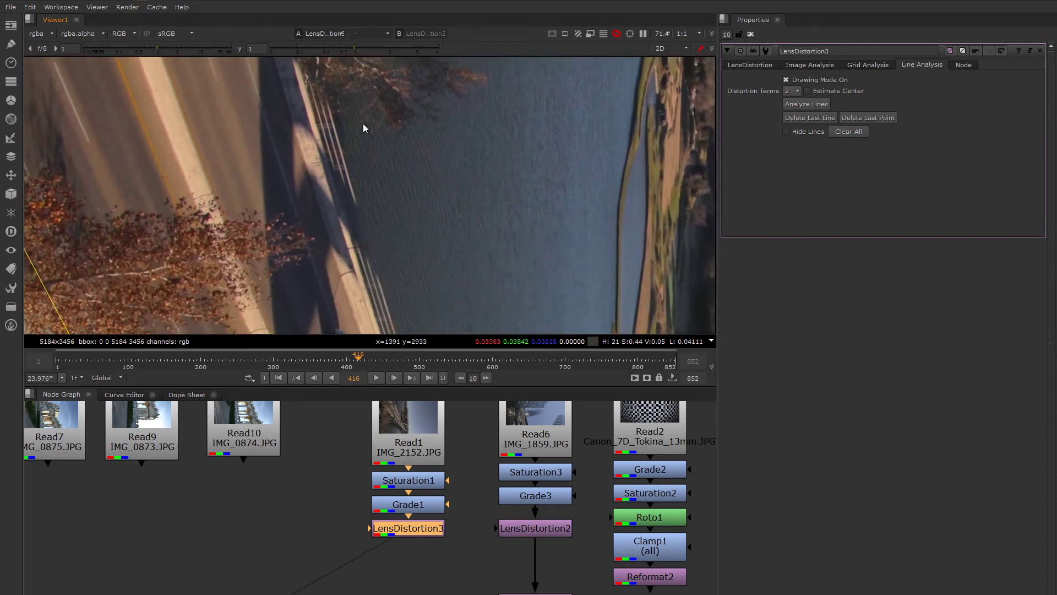
scroll(346, 106, down, 2)
middle_drag(340, 186, 270, 36)
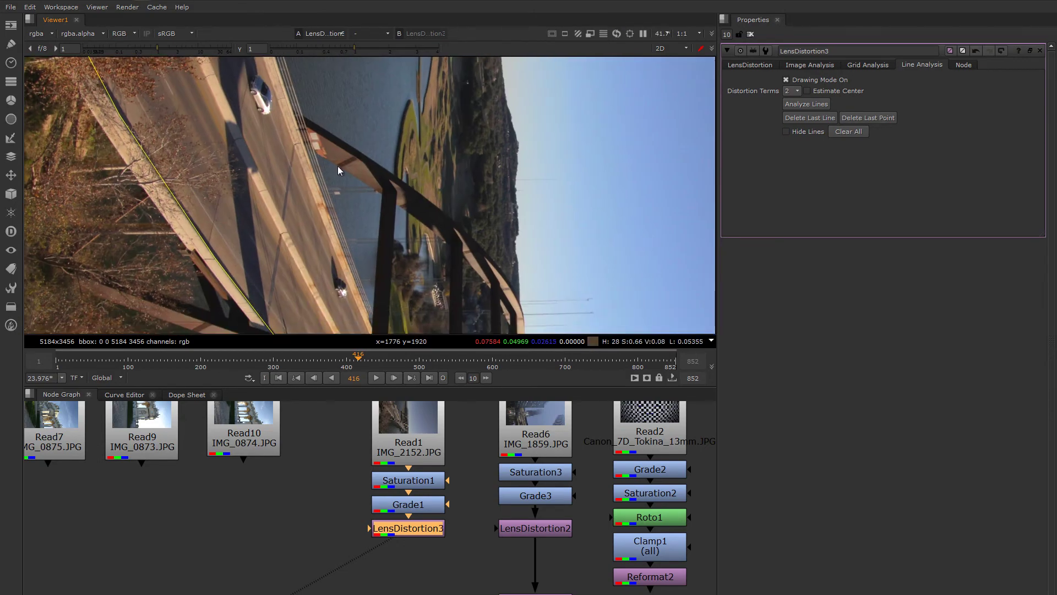
middle_drag(338, 166, 291, 3)
scroll(408, 274, up, 4)
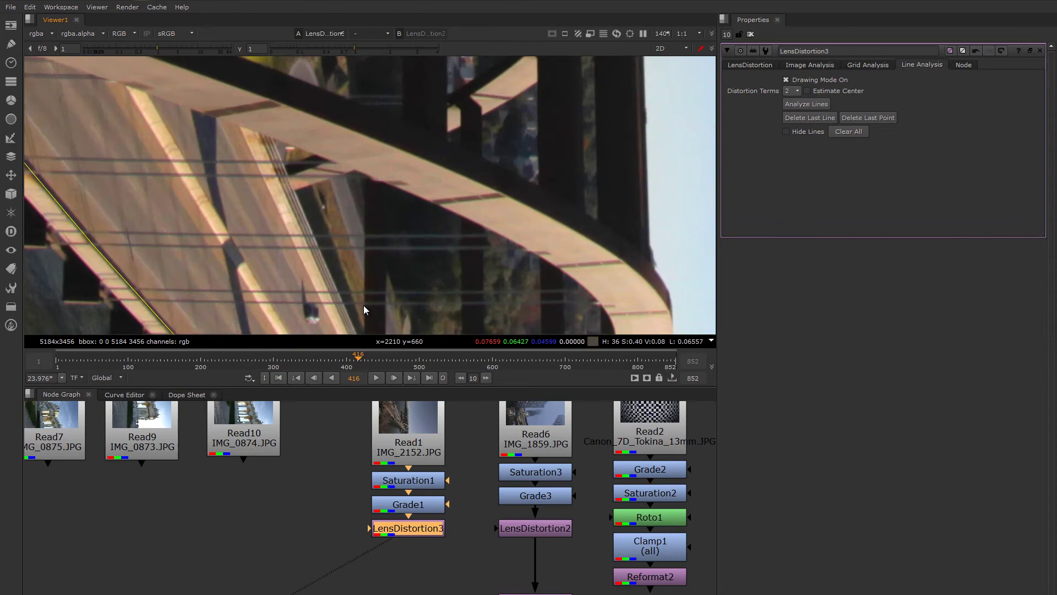
Step: Start the second analysis line at the picture edge, placing points along the opposite railing towards the arch
scroll(364, 305, down, 4)
middle_drag(305, 123, 385, 243)
middle_drag(292, 83, 421, 269)
middle_drag(323, 139, 292, 72)
scroll(447, 221, up, 2)
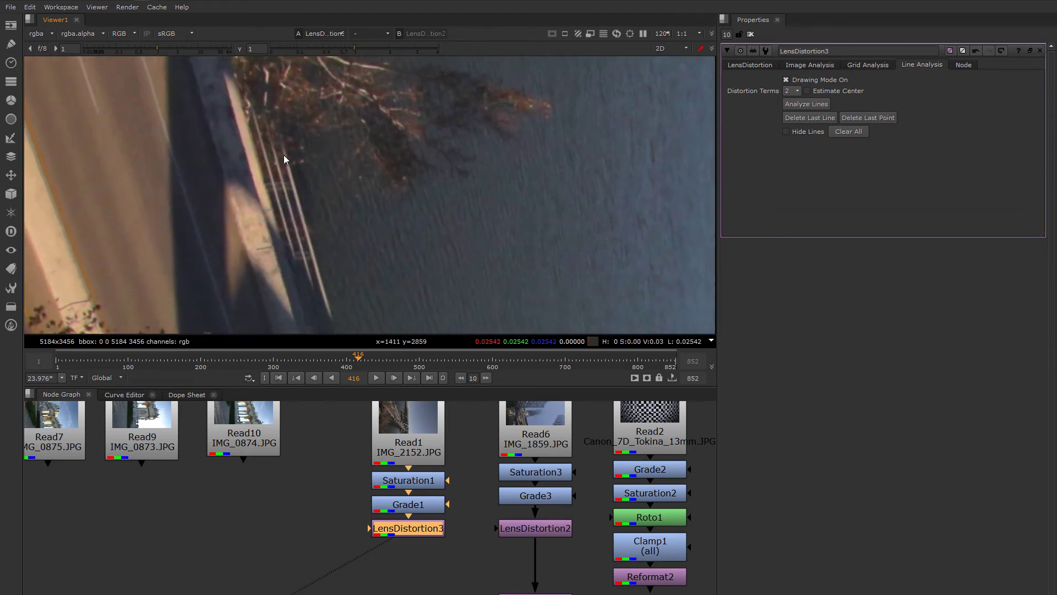
middle_drag(285, 160, 150, 148)
middle_drag(187, 204, 107, 93)
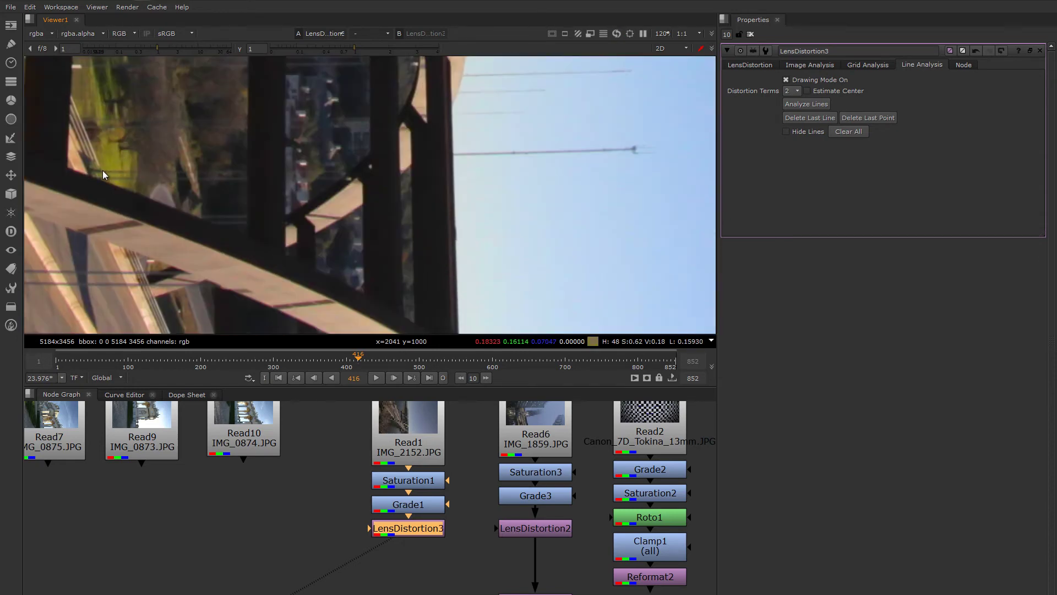
Step: Finish the second line with points along the opposite railing's distant stretch, ending inside the arch opening
middle_drag(123, 225, 68, 134)
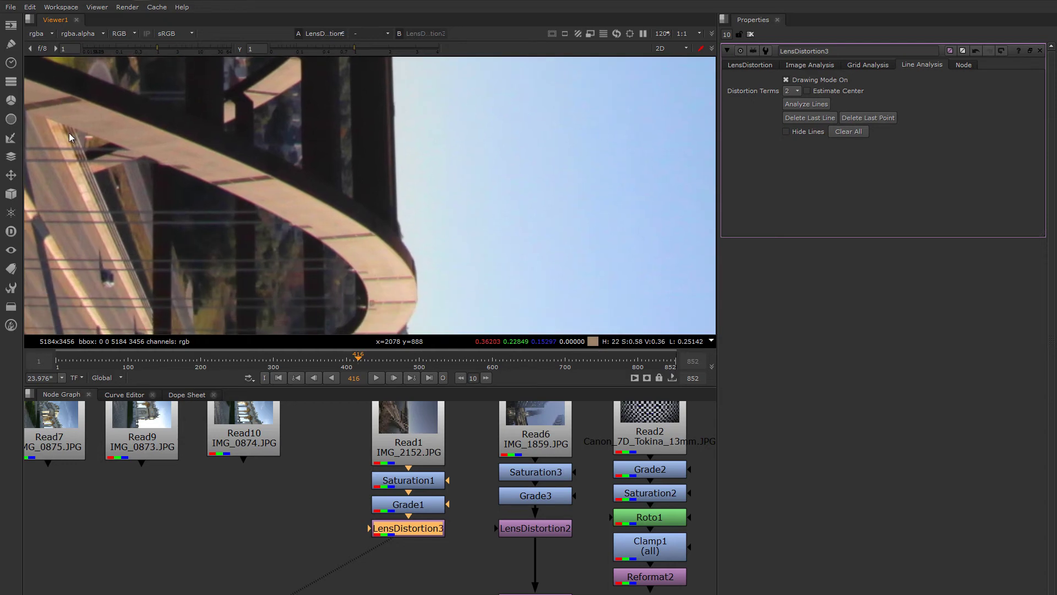
click(105, 201)
mouse_move(121, 226)
middle_down()
mouse_move(72, 141)
mouse_move(97, 217)
middle_up()
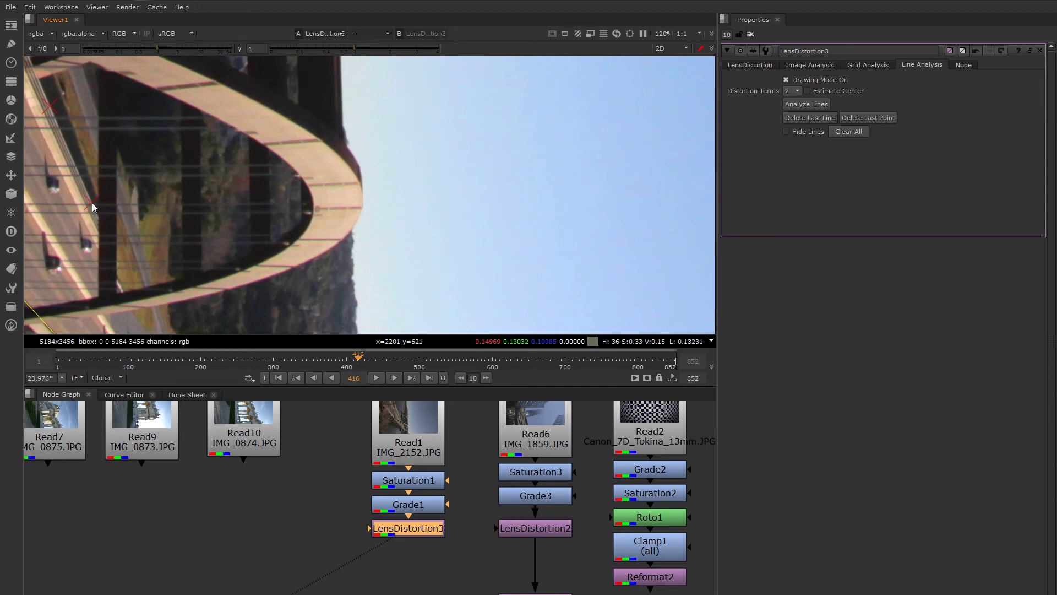
click(91, 202)
Step: Turn off LensDistortion3's drawing mode and analyze the two drawn lines to calculate the lens distortion
scroll(134, 227, down, 3)
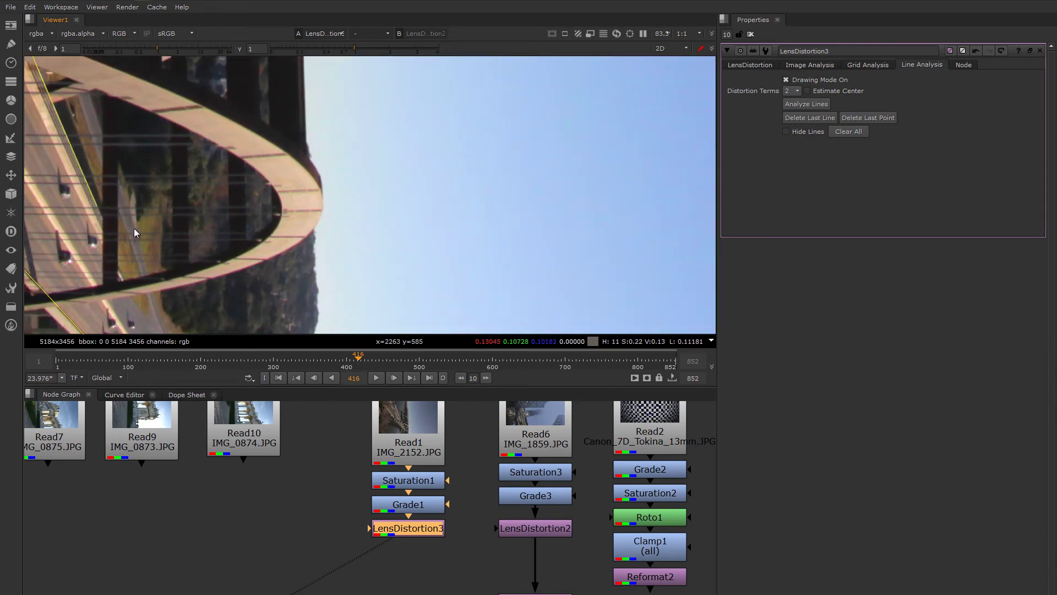
scroll(358, 215, down, 4)
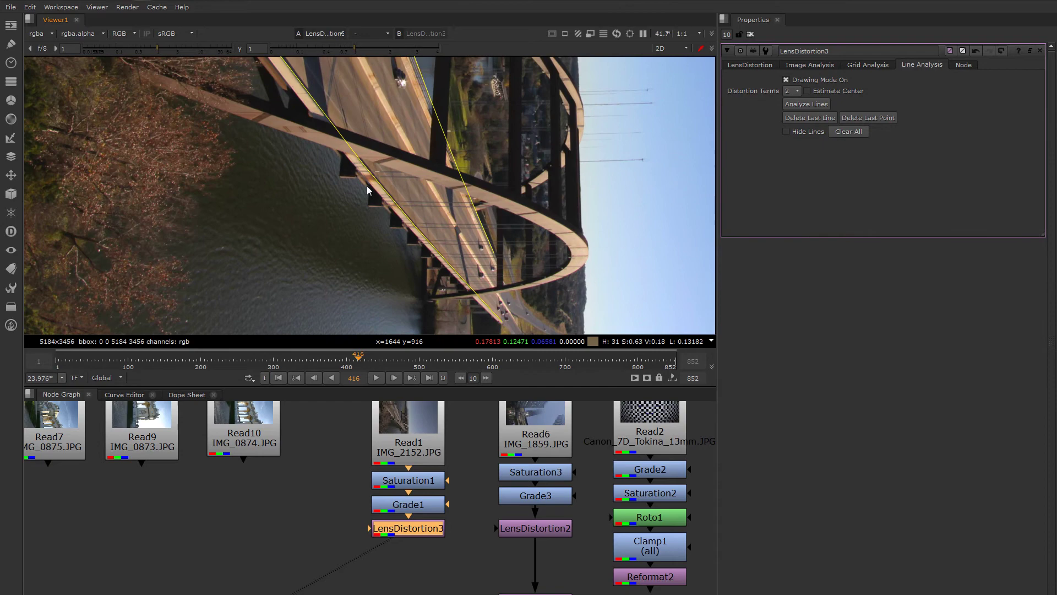
scroll(374, 210, down, 2)
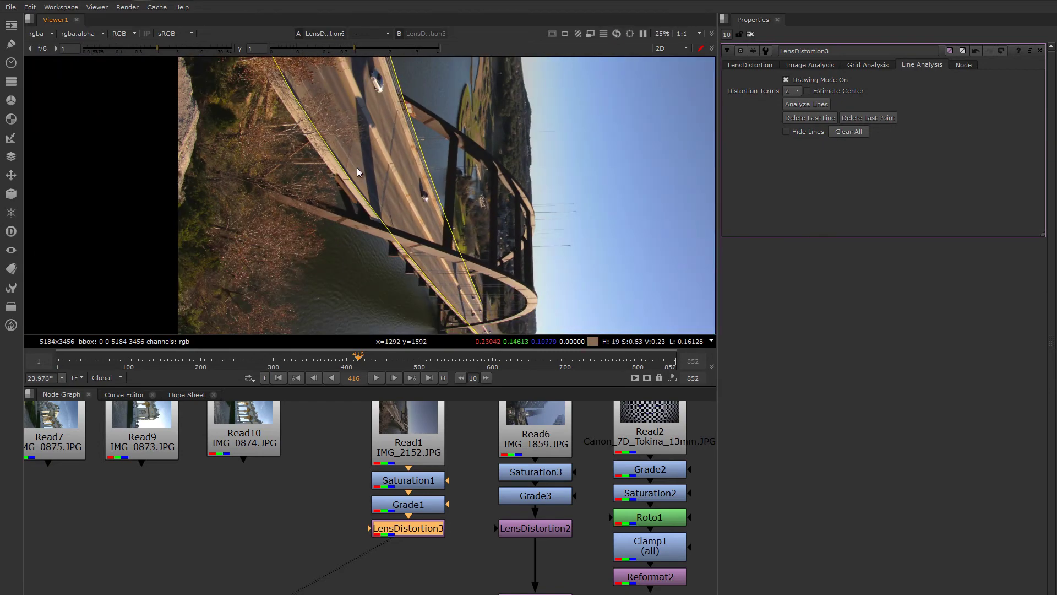
scroll(370, 180, down, 3)
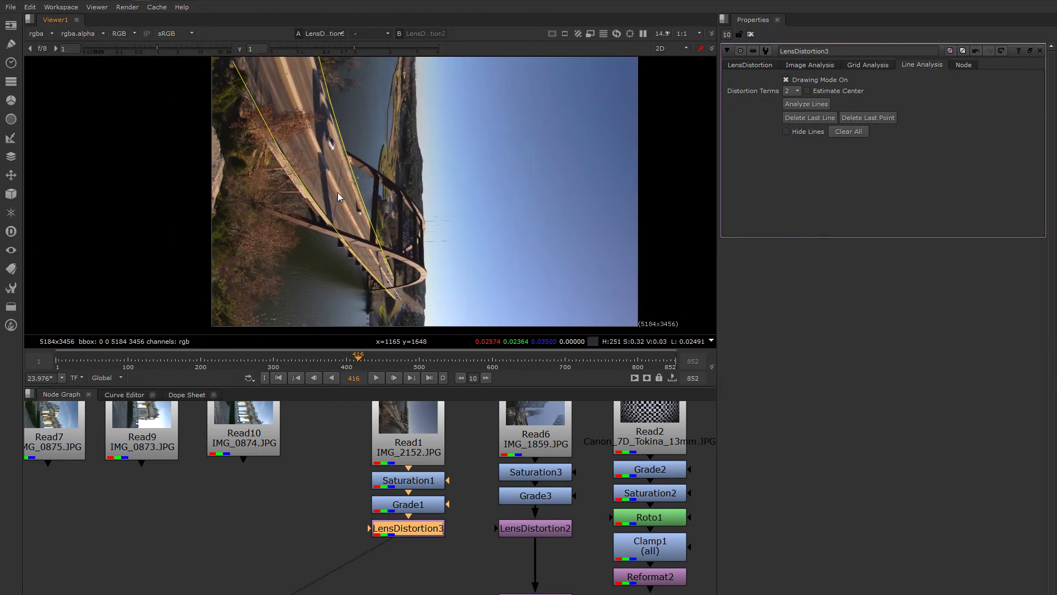
middle_drag(311, 164, 333, 190)
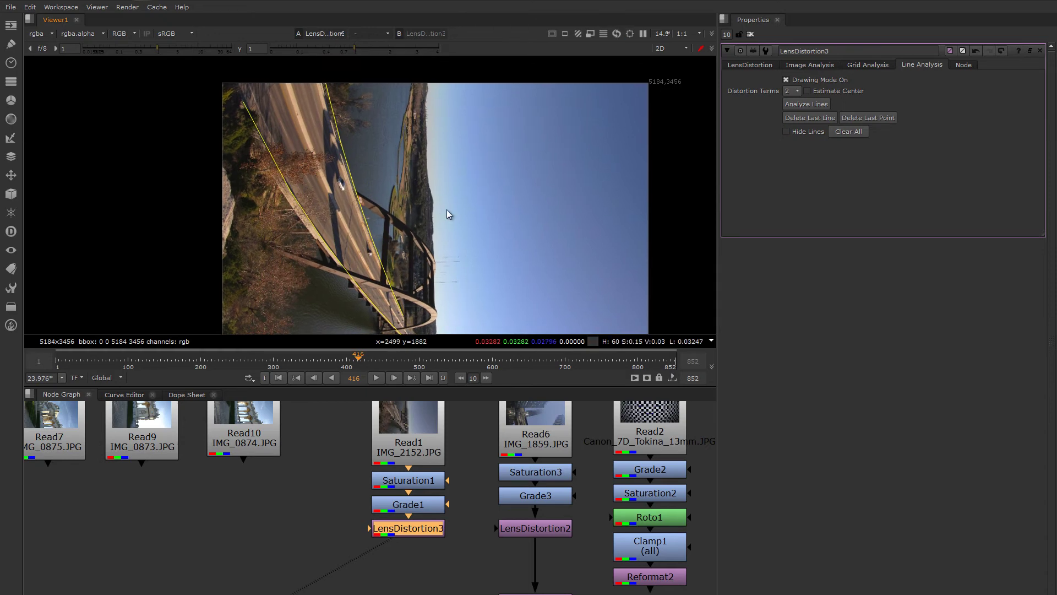
click(787, 81)
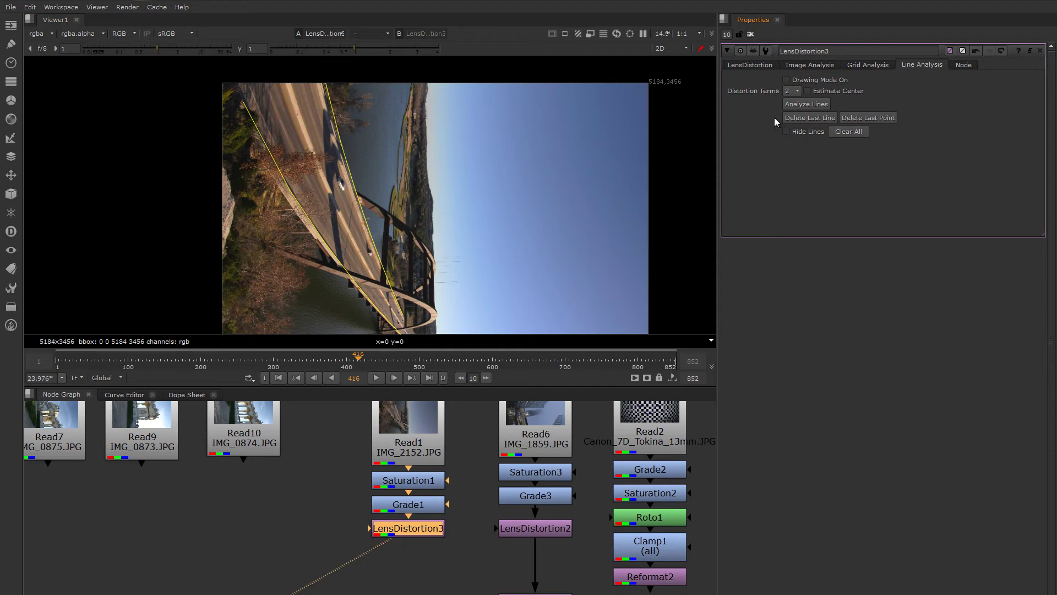
click(793, 104)
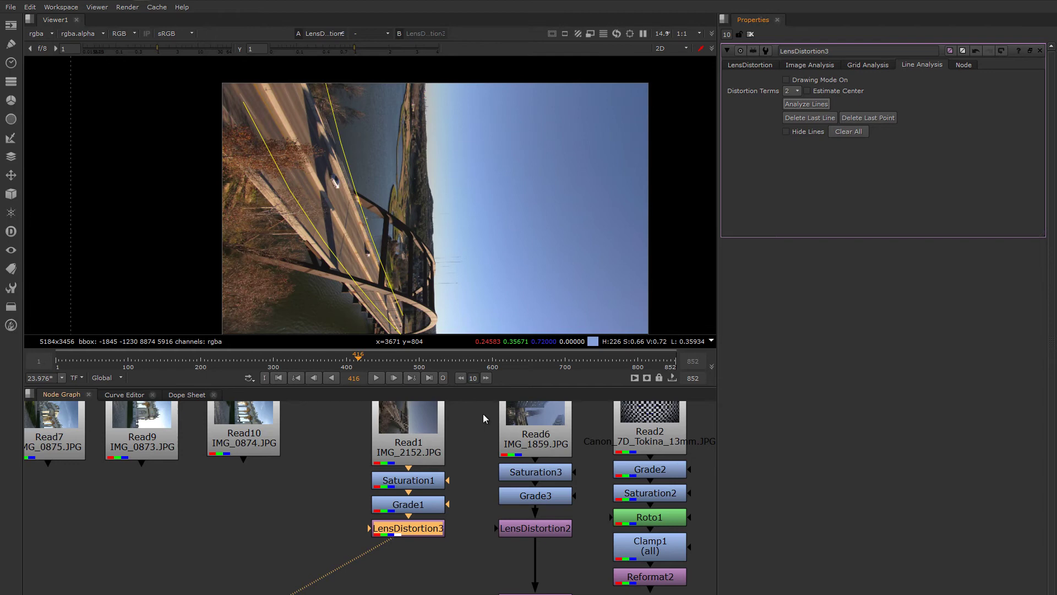
Step: Connect the Reformat1 node to LensDistortion3's output, position it directly below and display its result
middle_drag(386, 545, 381, 447)
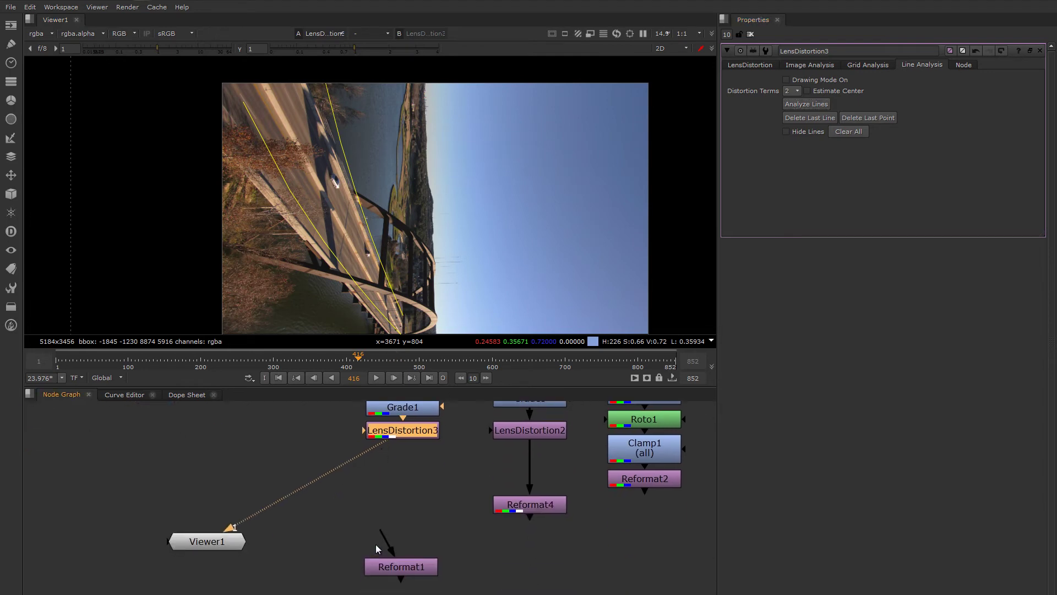
drag(394, 457, 397, 438)
drag(402, 567, 401, 502)
key(1)
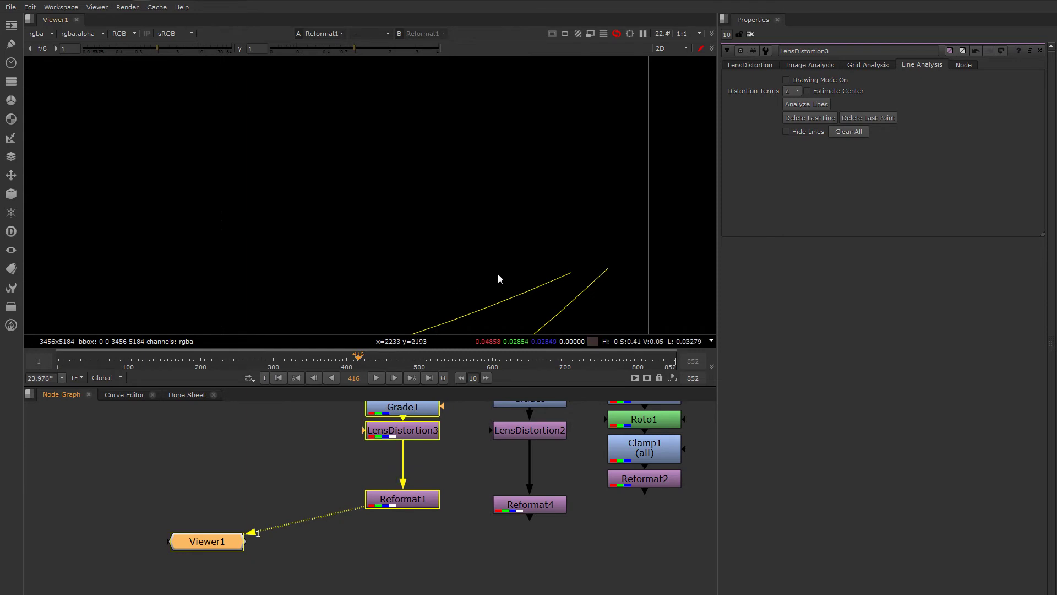
Step: Inspect the upright, undistorted bridge photo and show LensDistortion3's main distortion settings without the line overlay
middle_drag(498, 271, 500, 196)
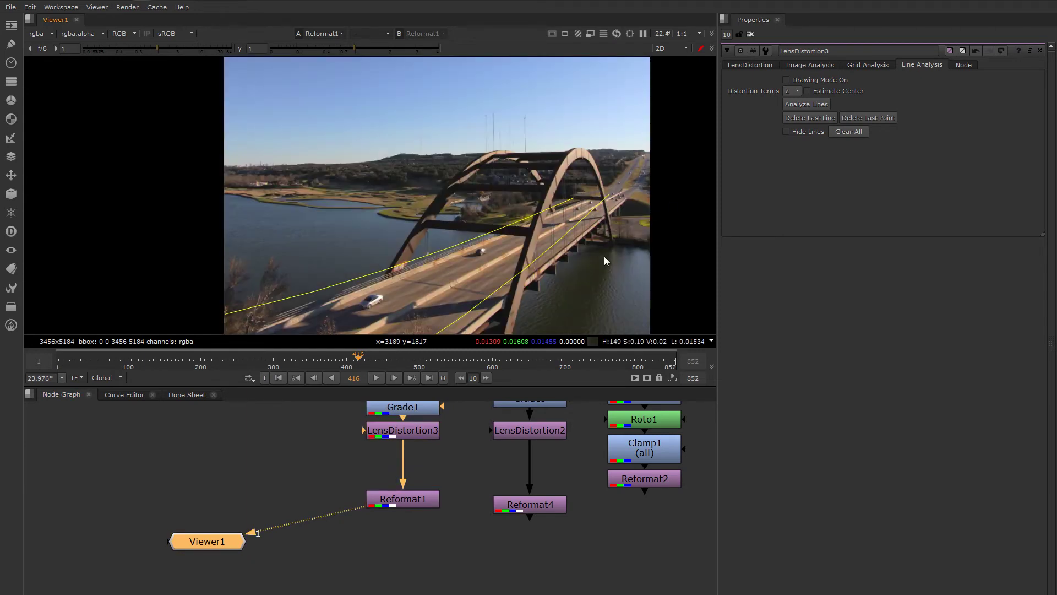
middle_drag(604, 256, 566, 151)
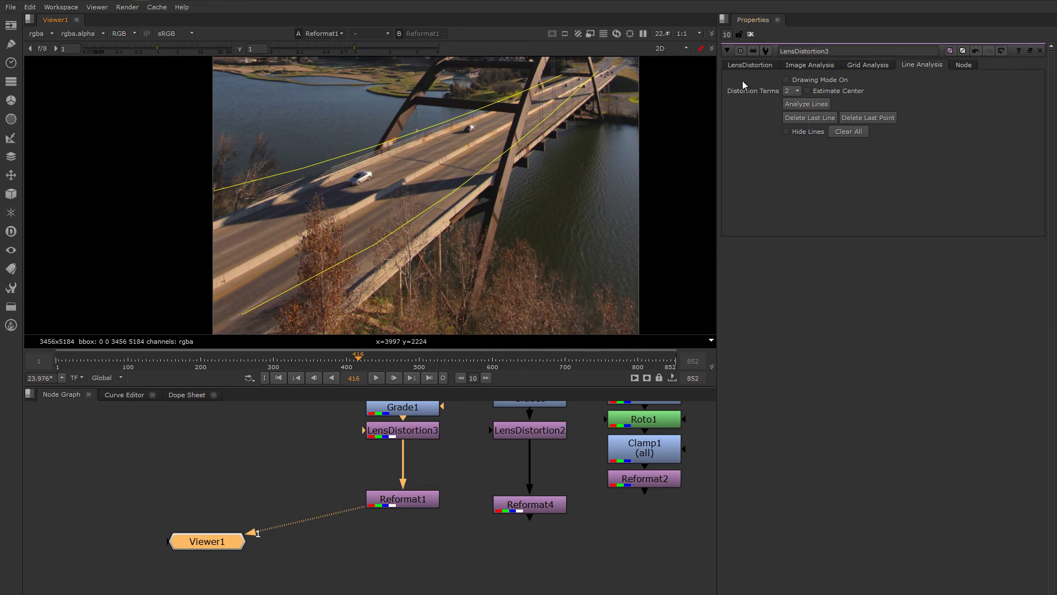
click(746, 65)
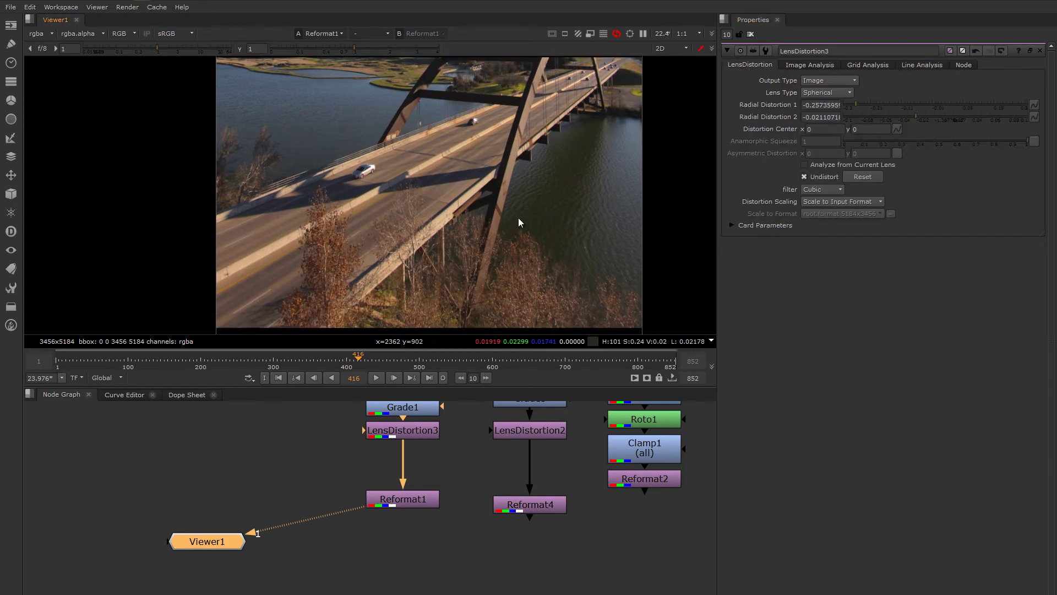
Step: Compare the bridge photo with and without lens correction by toggling LensDistortion3 off and on, leaving it enabled
scroll(491, 246, down, 3)
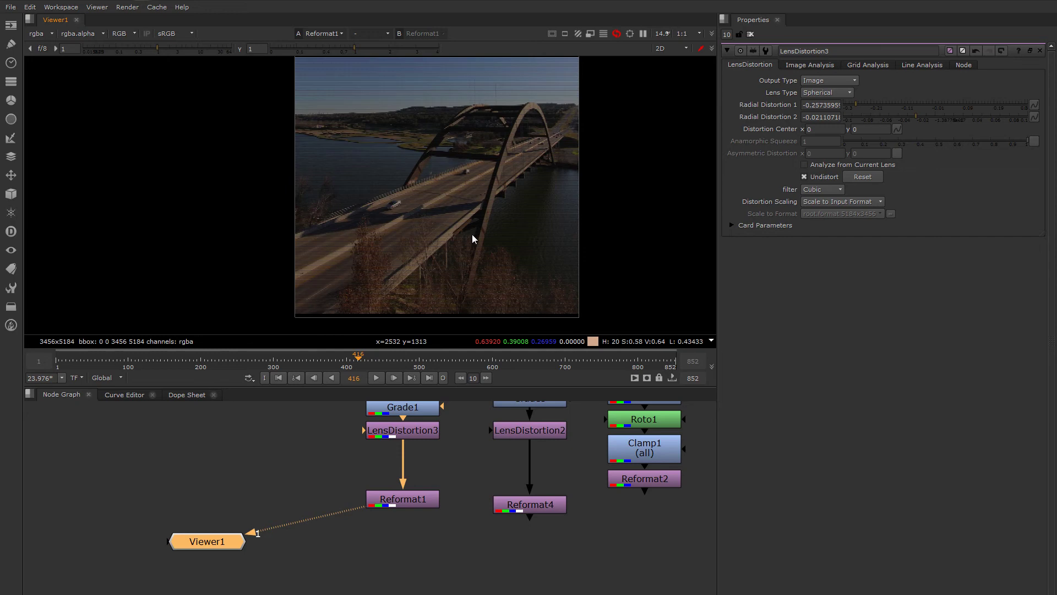
click(408, 433)
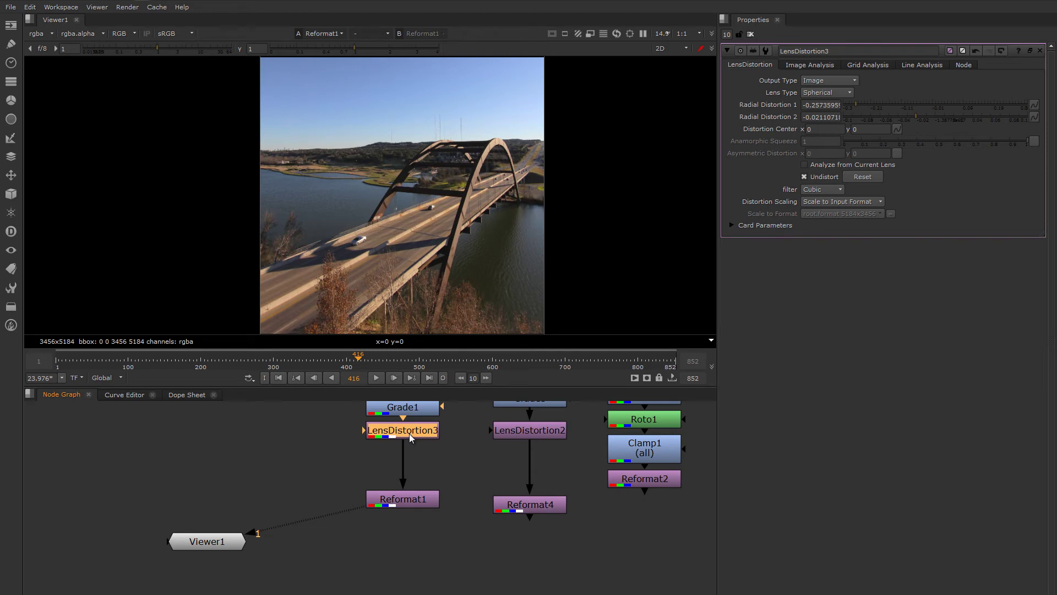
key(d)
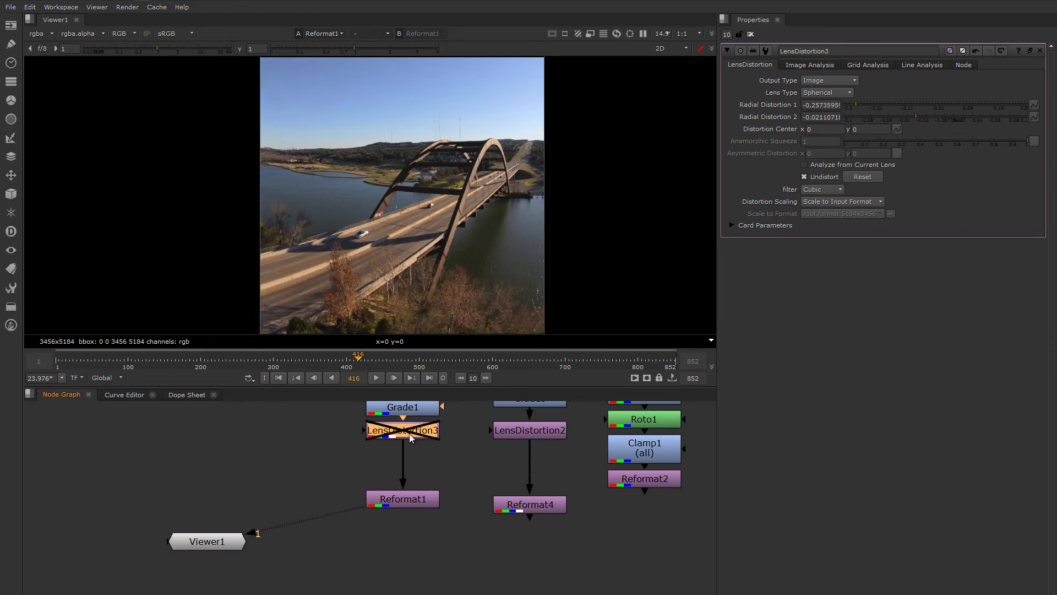
key(d)
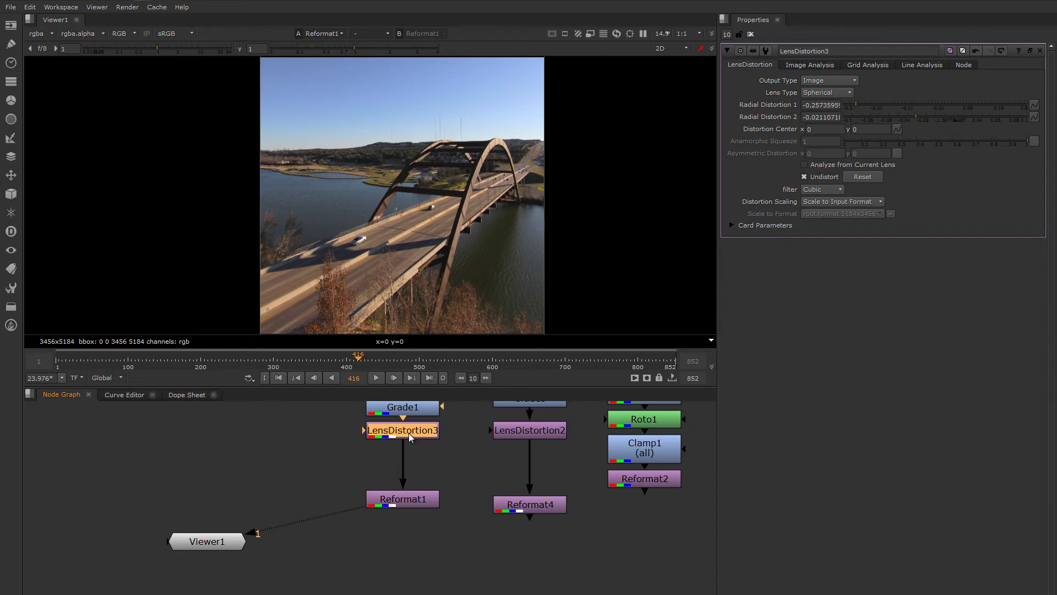
key(d)
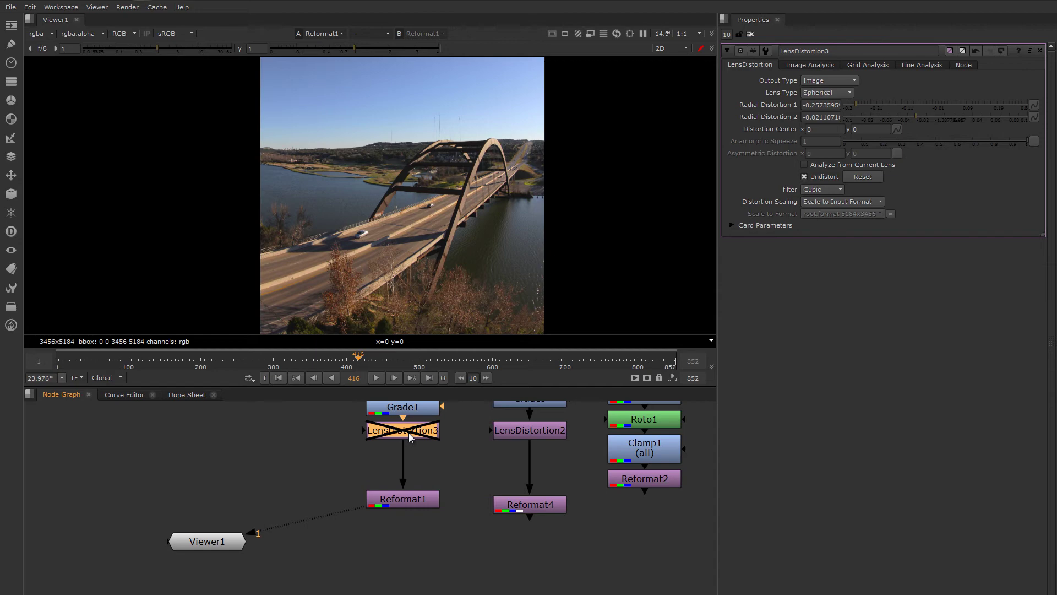
key(d)
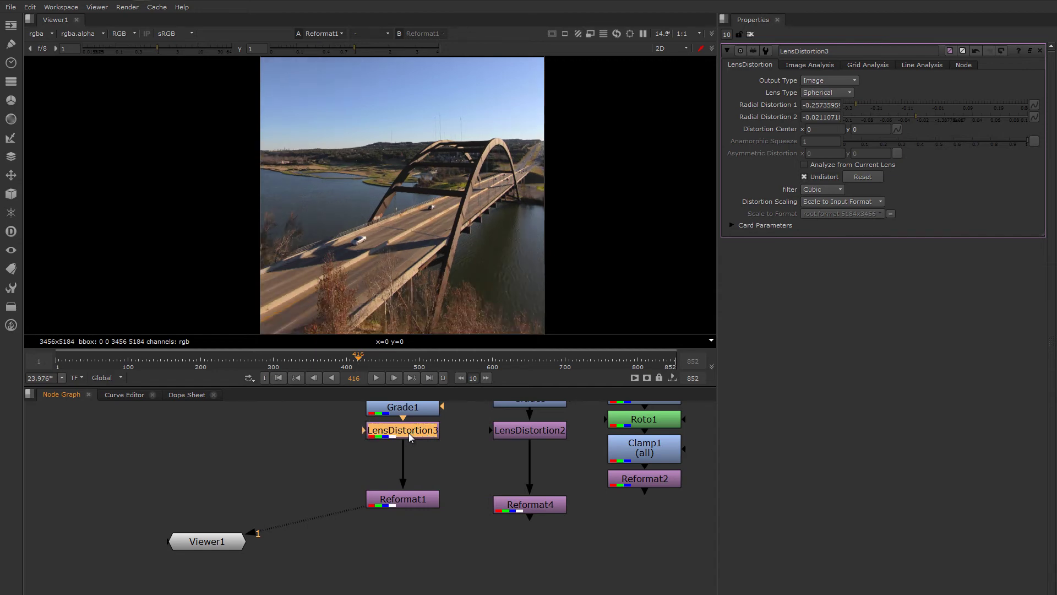
scroll(424, 252, down, 3)
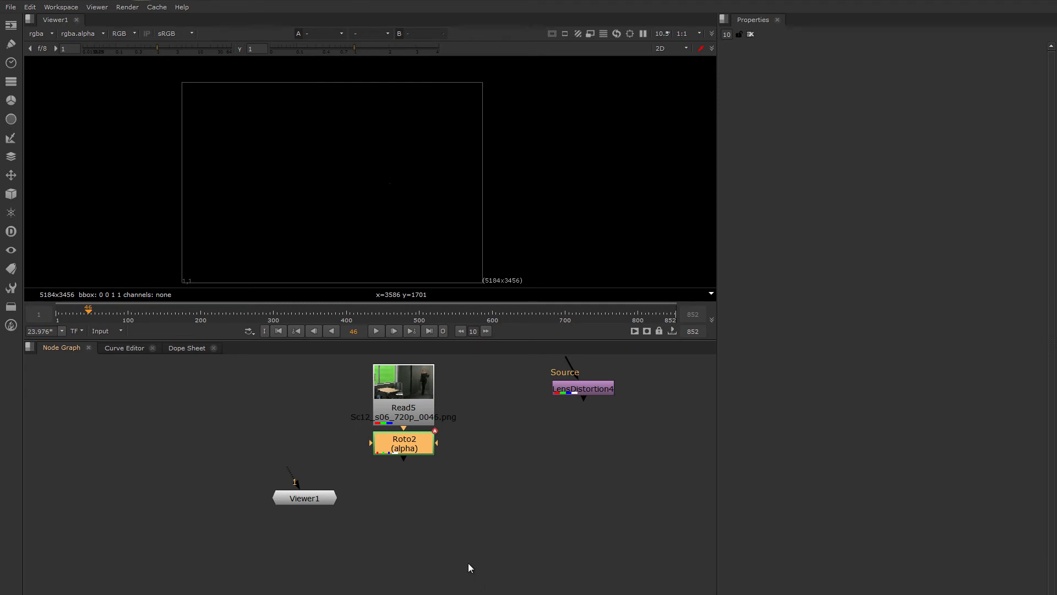
click(468, 563)
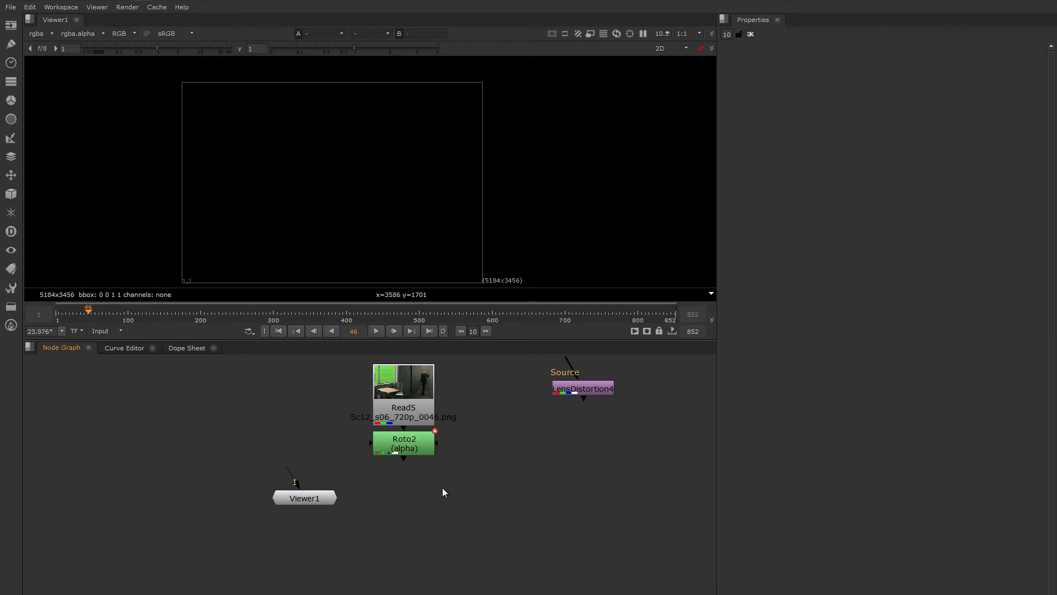
Step: Add a LensDistortion node directly below Roto2, fed by its output, and show the new node's image analysis settings
key(Tab)
key(Return)
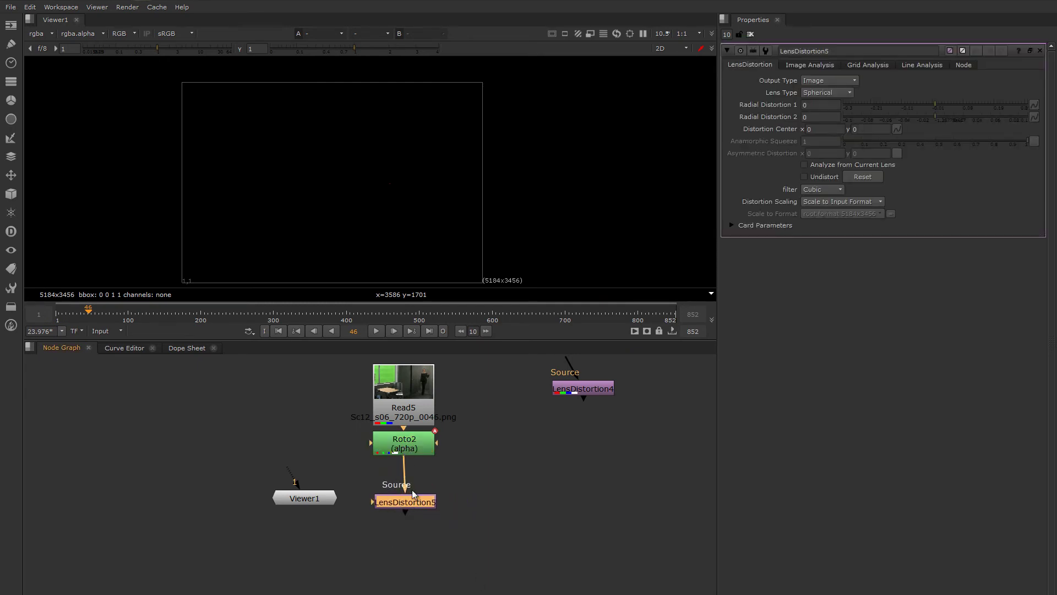
drag(414, 491, 410, 506)
click(827, 66)
Step: Display the Read5 clip and scrub through its frames to examine the camera movement and the two actors
click(418, 398)
key(1)
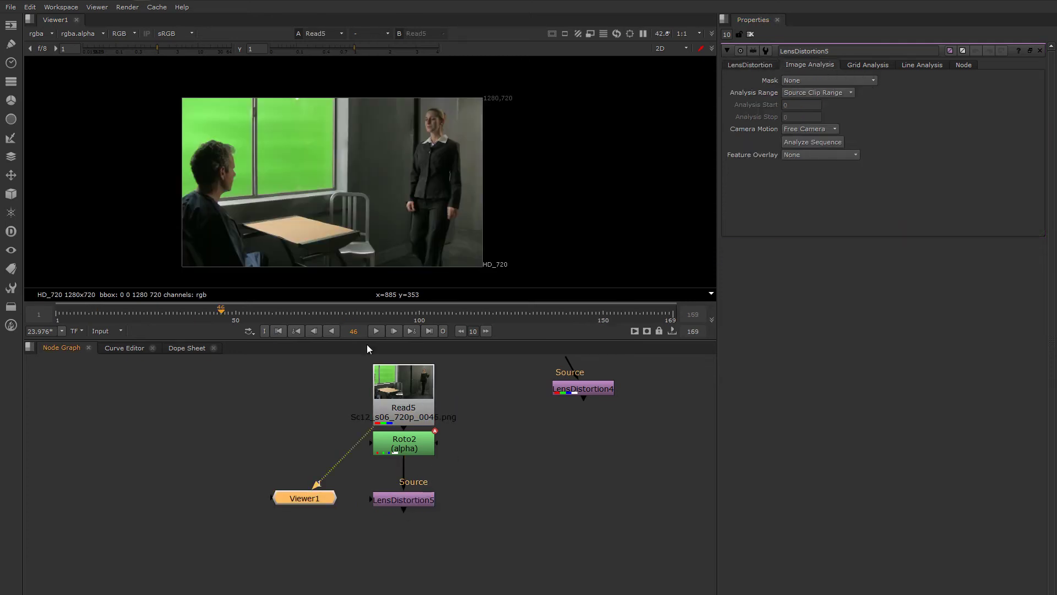
click(205, 313)
drag(203, 313, 177, 331)
click(427, 502)
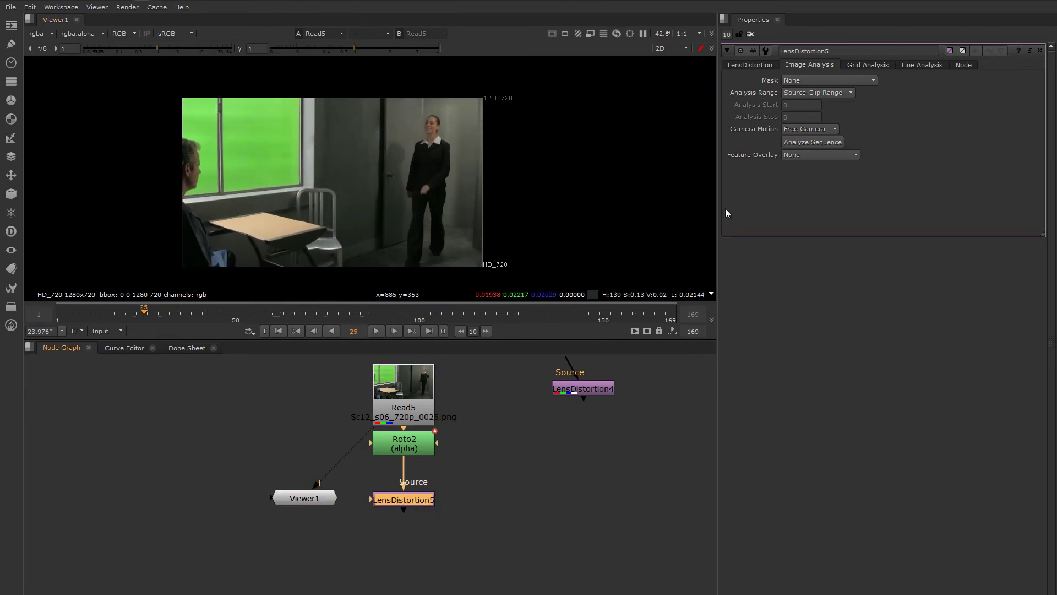
drag(407, 312, 276, 315)
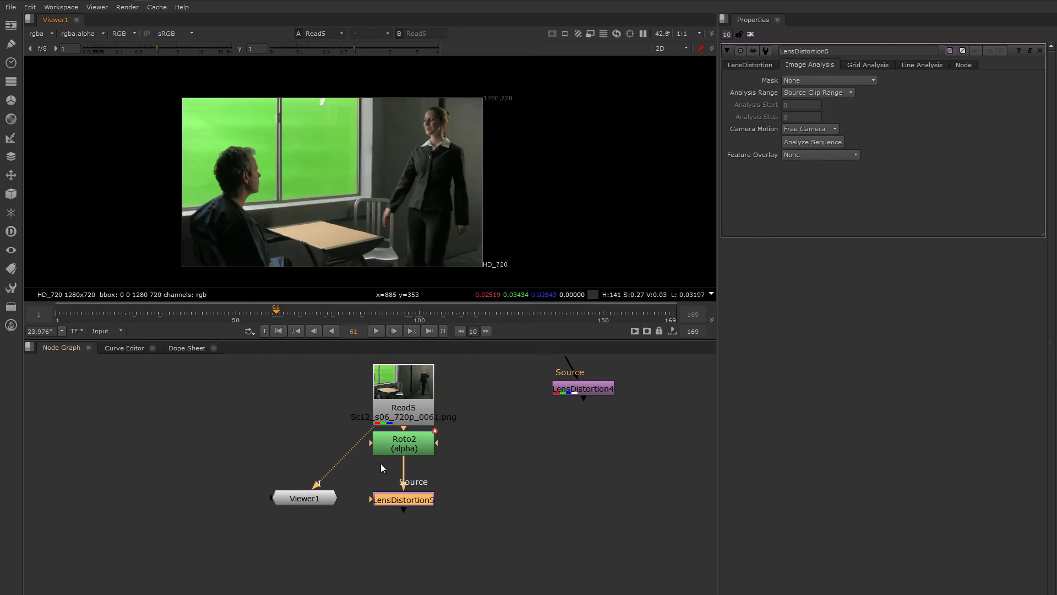
drag(281, 314, 360, 313)
Step: Display Roto2's output with the matte overlay and set LensDistortion5's analysis mask to Source Alpha
click(397, 450)
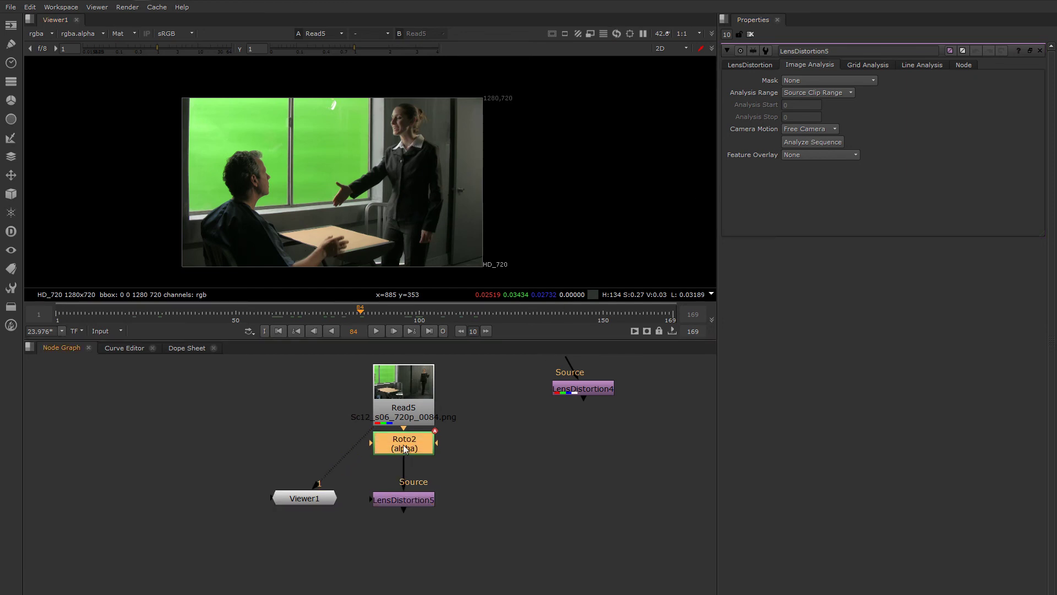
key(1)
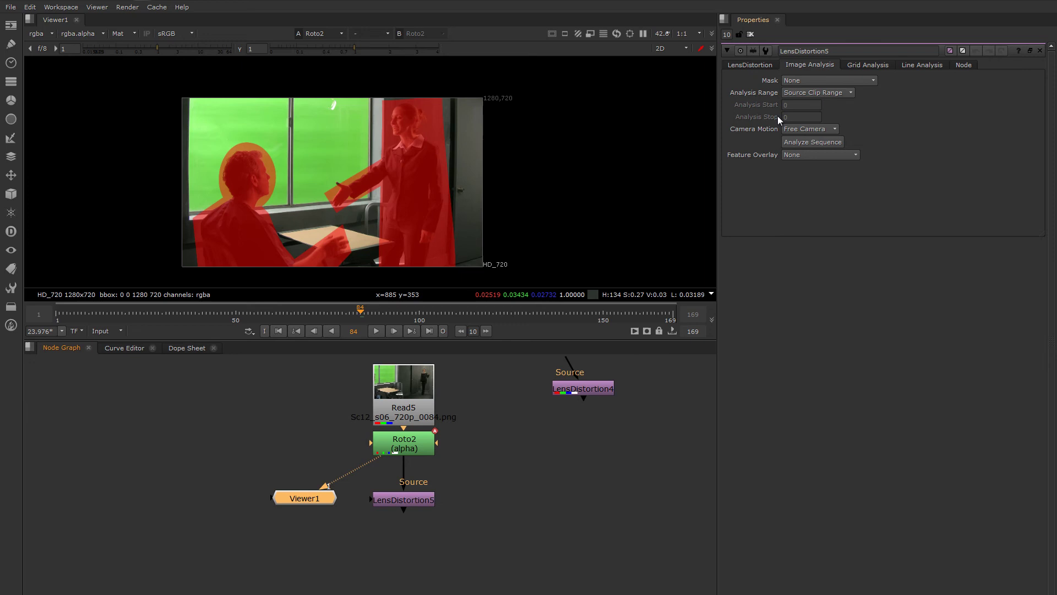
click(797, 79)
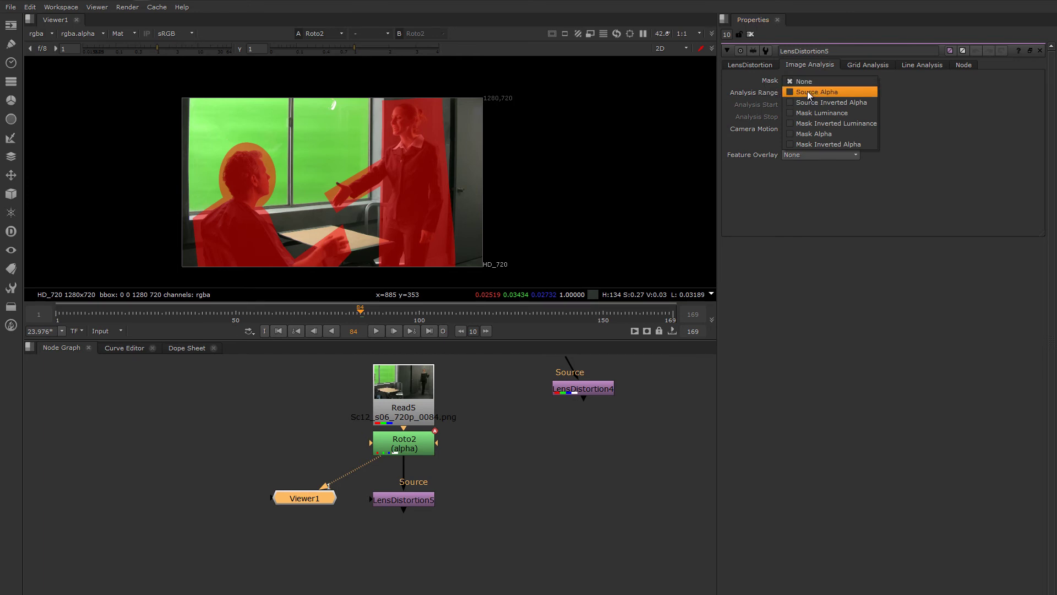
click(808, 91)
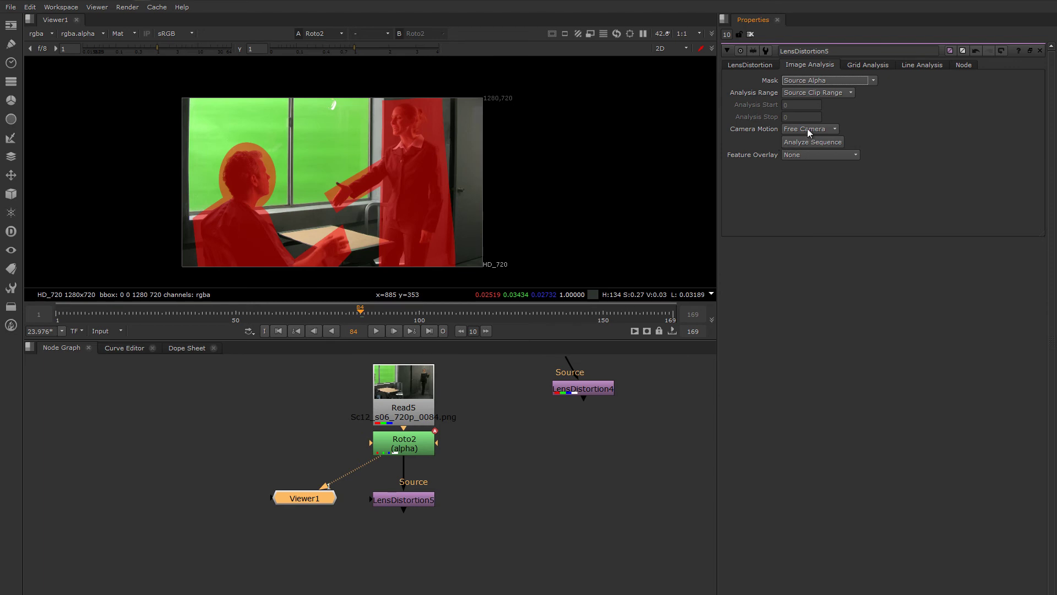
Step: Set LensDistortion5's feature overlay to Features and Tracks and analyze the sequence over the source clip range
click(795, 155)
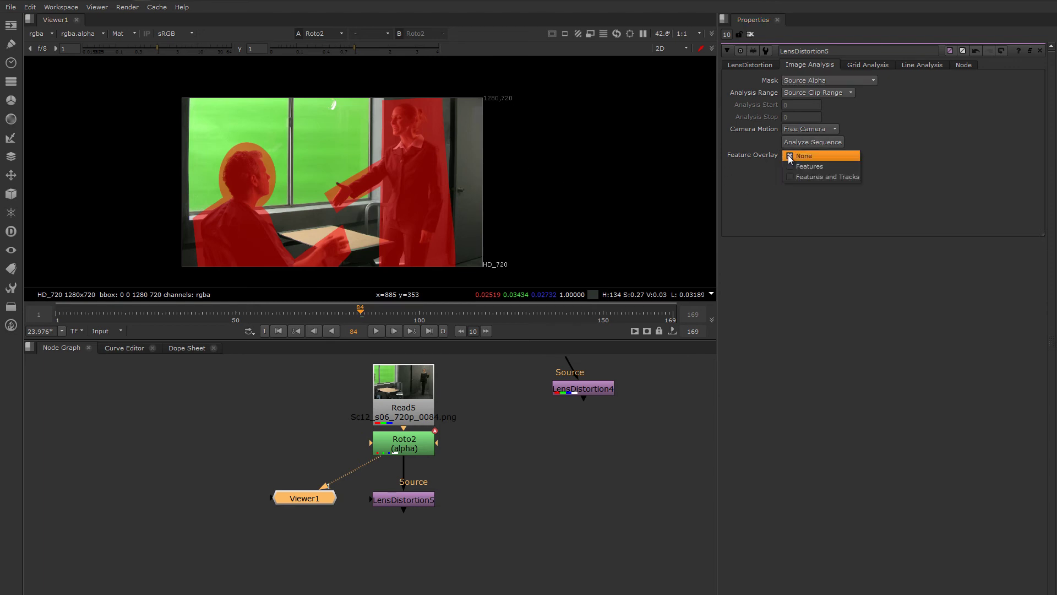
click(810, 175)
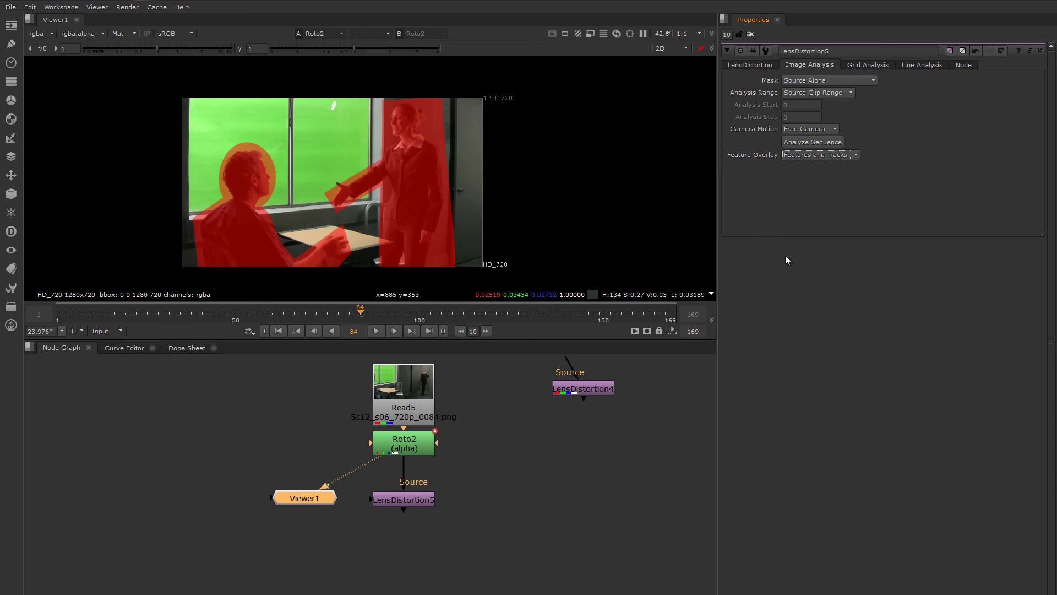
click(805, 142)
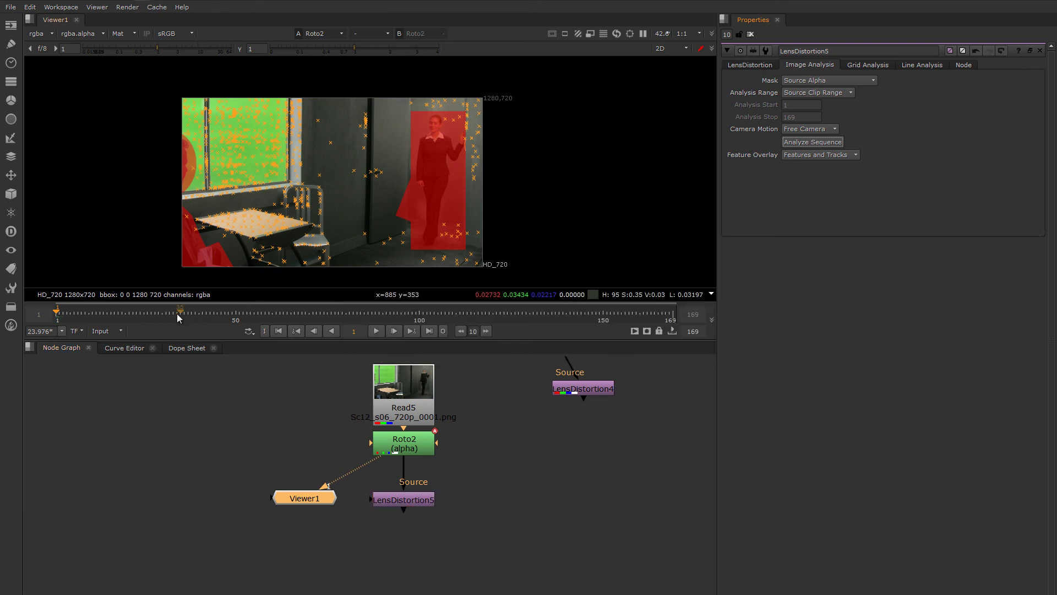
Step: Display LensDistortion5's output through the viewer's second input without the matte overlay and scrub to frame 65 to examine the feature tracks
click(408, 500)
key(2)
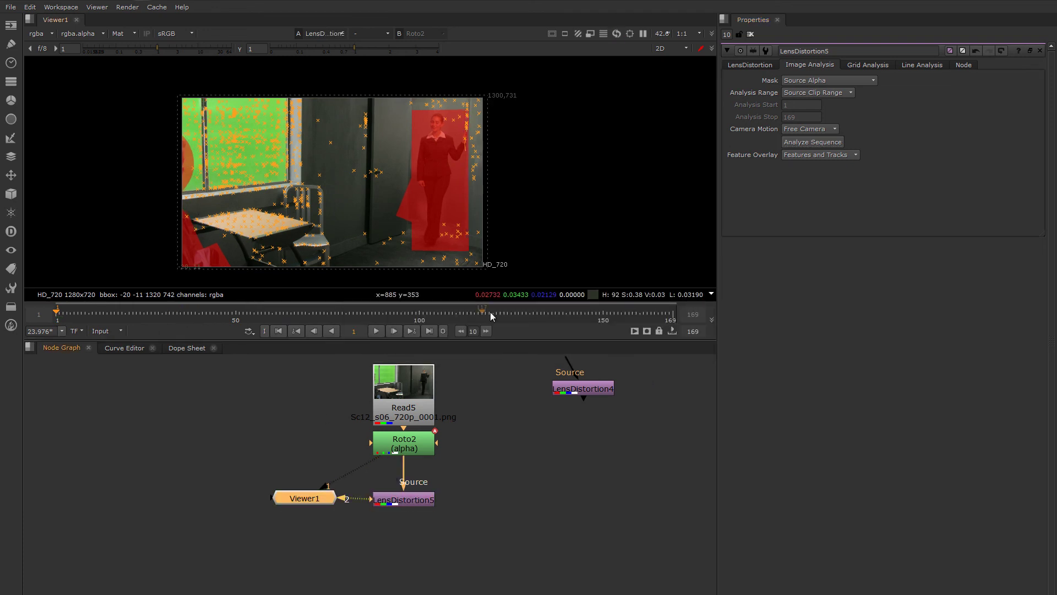
key(m)
middle_drag(310, 243, 326, 228)
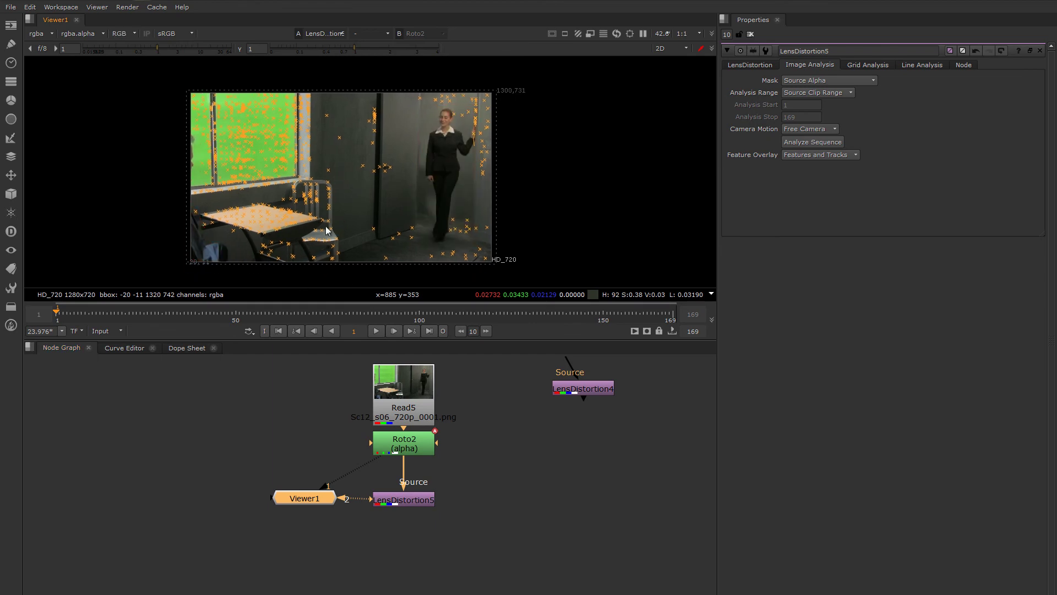
drag(156, 311, 290, 322)
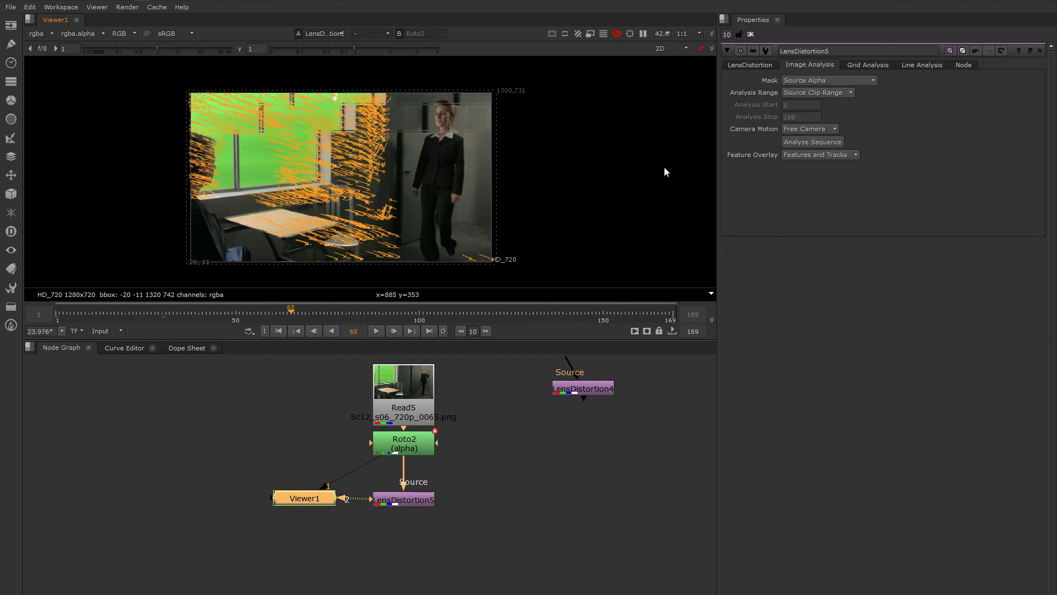
Step: Show LensDistortion5's main distortion settings and scrub through the undistorted clip up to frame 115, examining the window and table edges
click(751, 67)
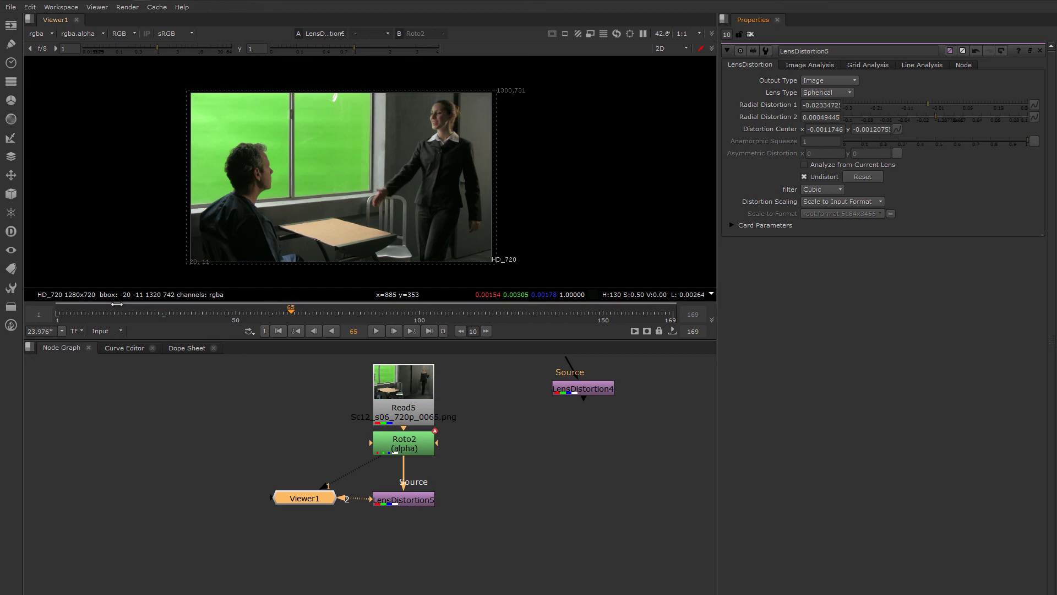
drag(141, 313, 382, 329)
scroll(375, 233, up, 2)
middle_drag(393, 229, 421, 238)
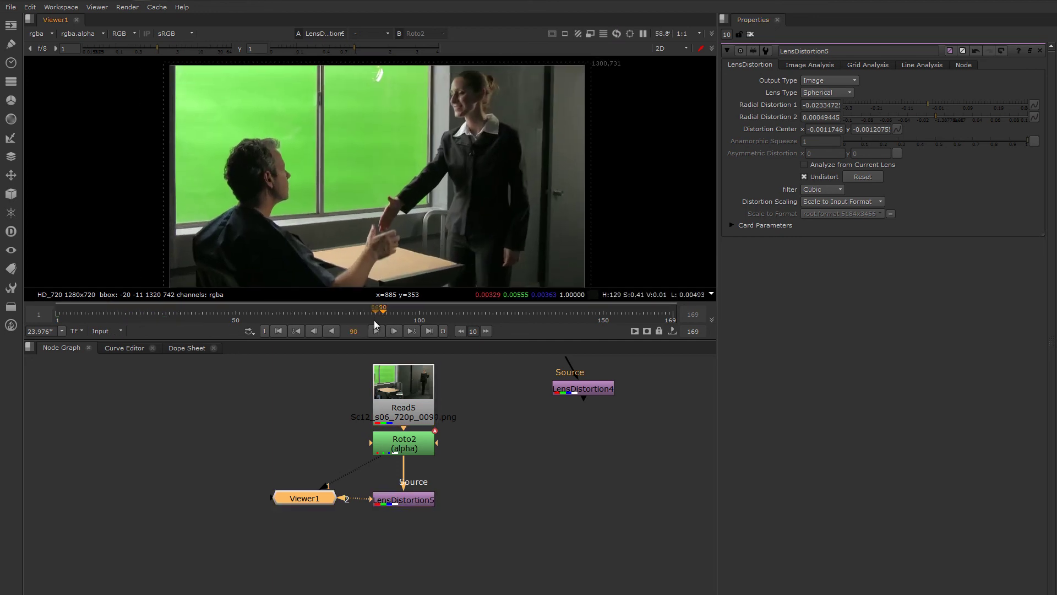
drag(375, 318, 517, 318)
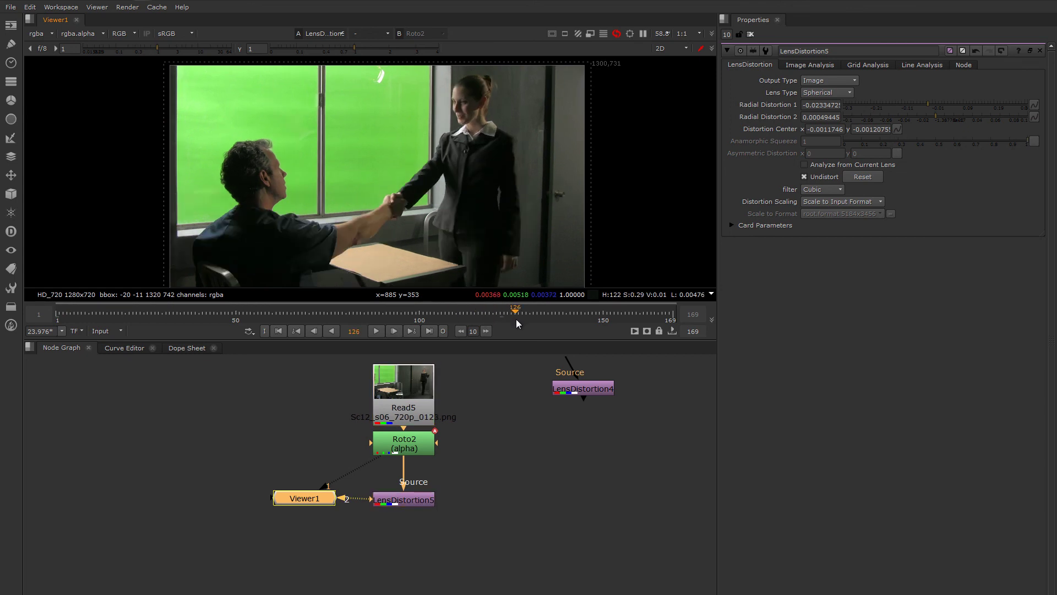
drag(317, 314, 166, 314)
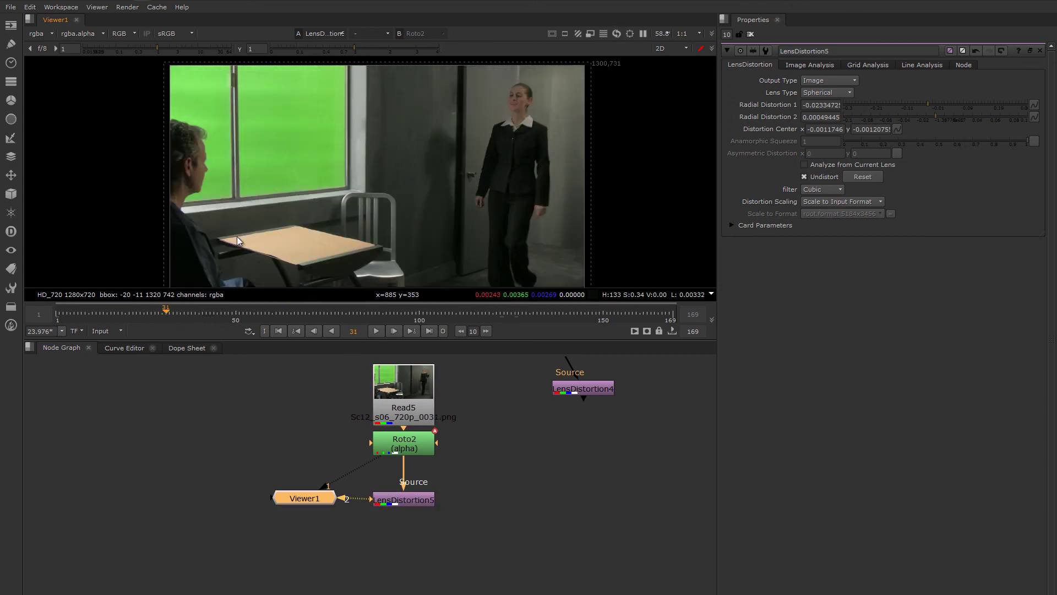
drag(182, 312, 419, 315)
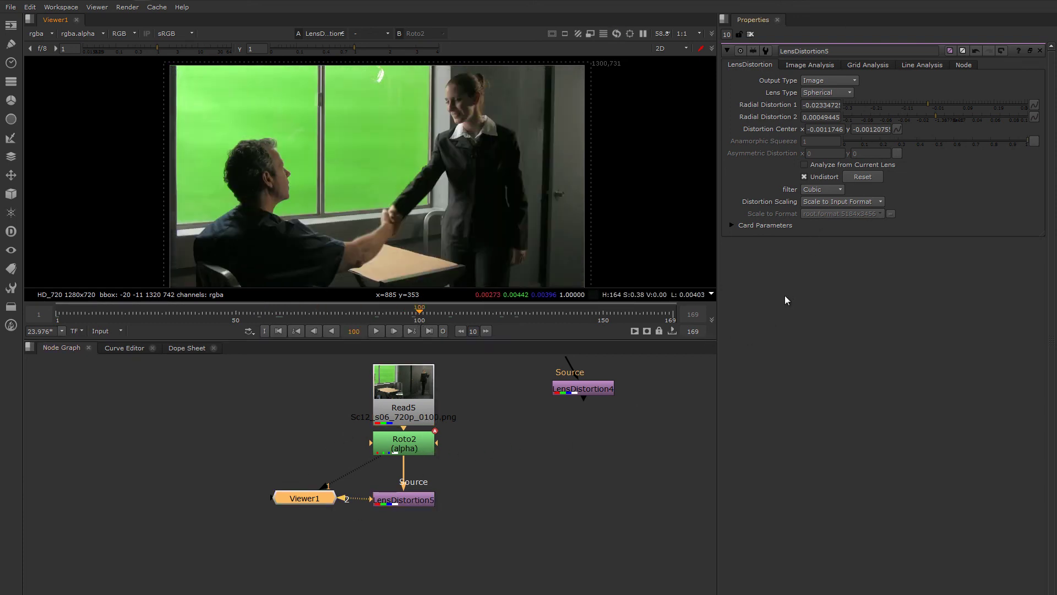
drag(420, 313, 475, 319)
middle_drag(495, 238, 494, 233)
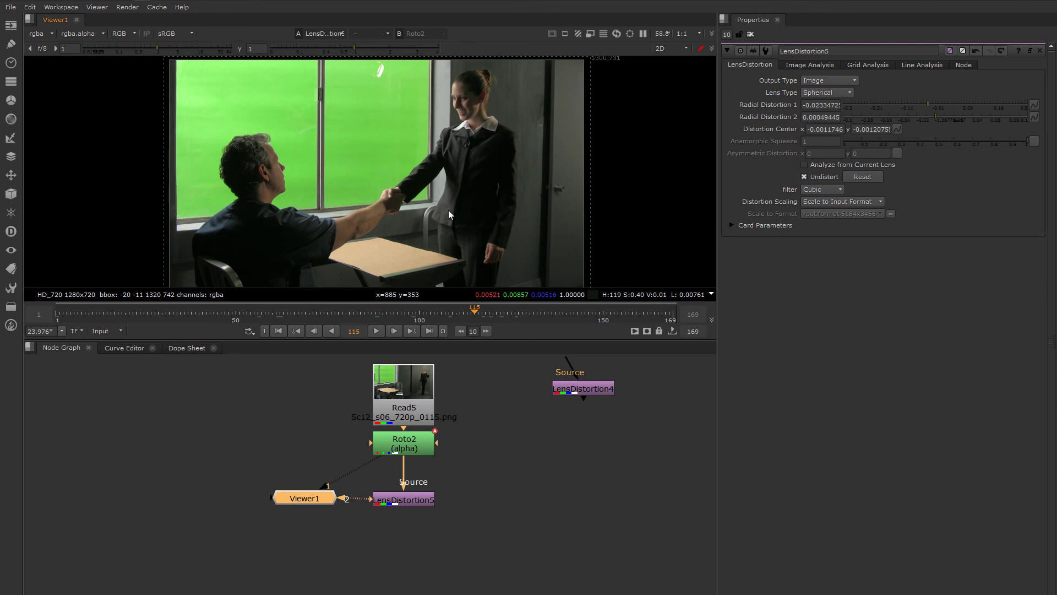